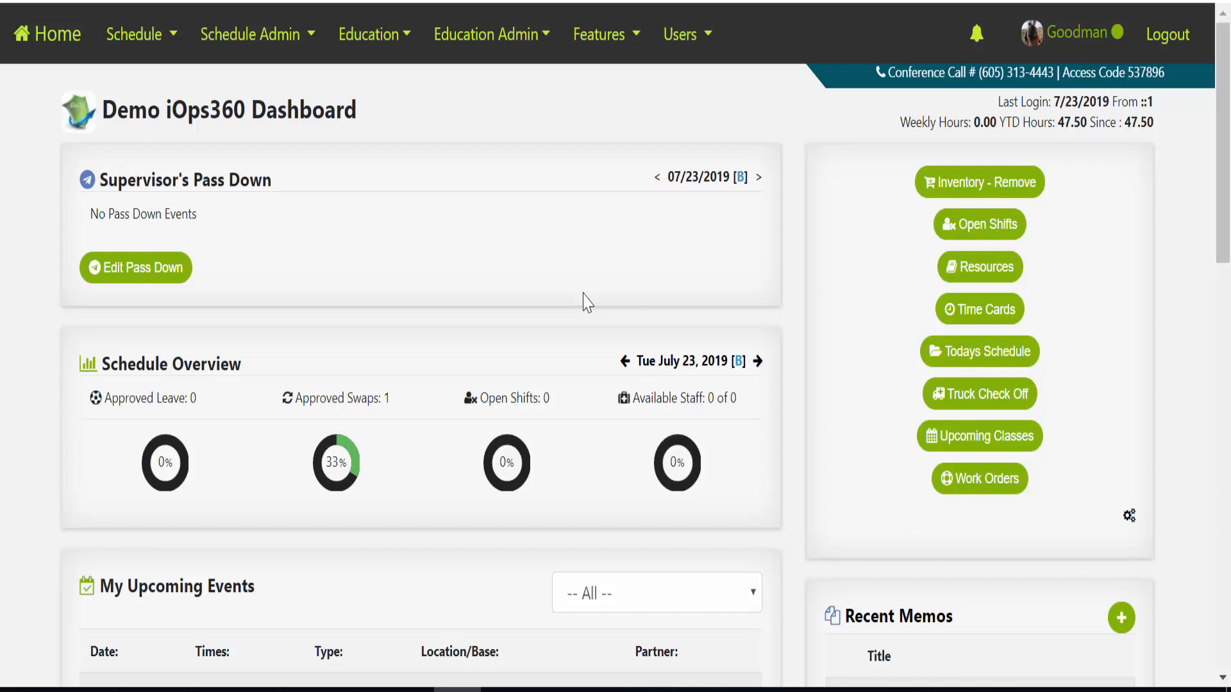
# Examine the subscriptions, Google Calendar sync and emergency contacts in your own user profile, and return to the dashboard.
pyautogui.click(1076, 37)
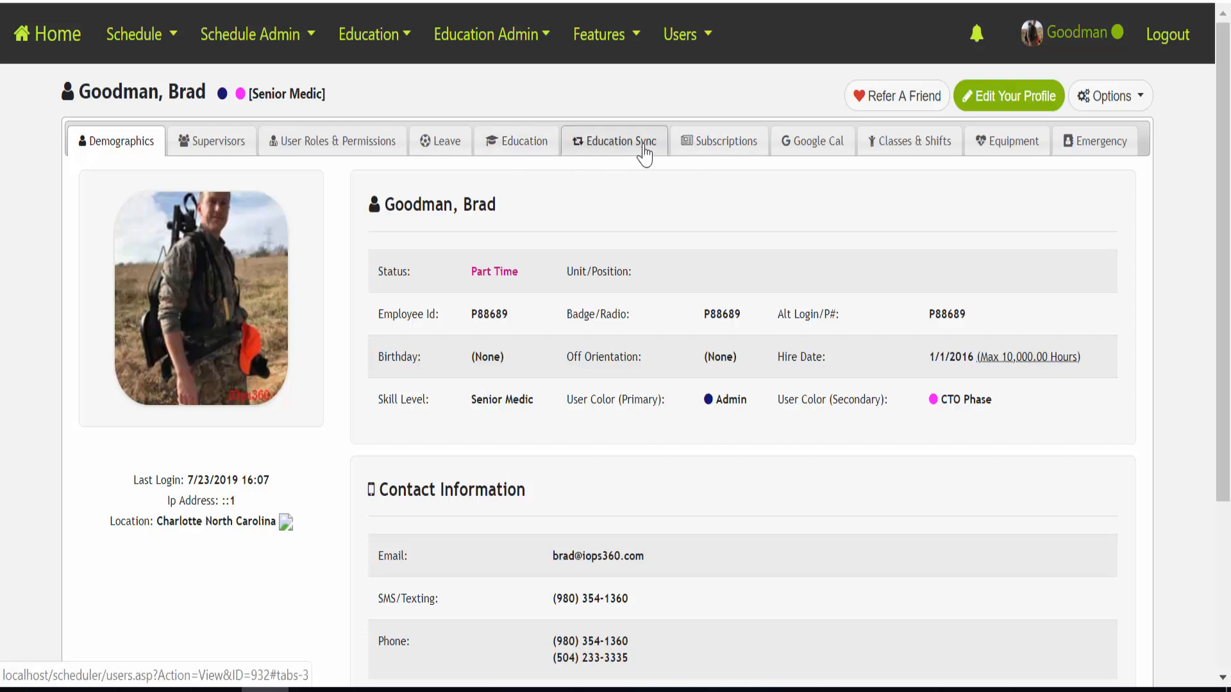
pyautogui.click(712, 159)
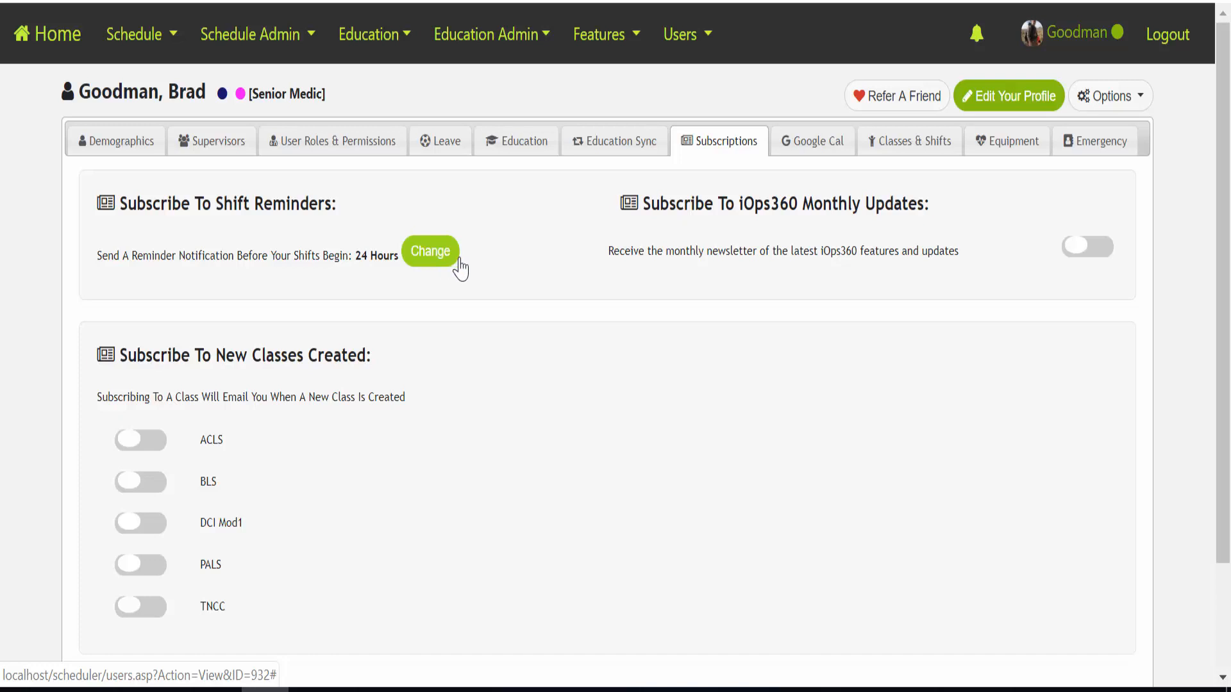
pyautogui.click(818, 152)
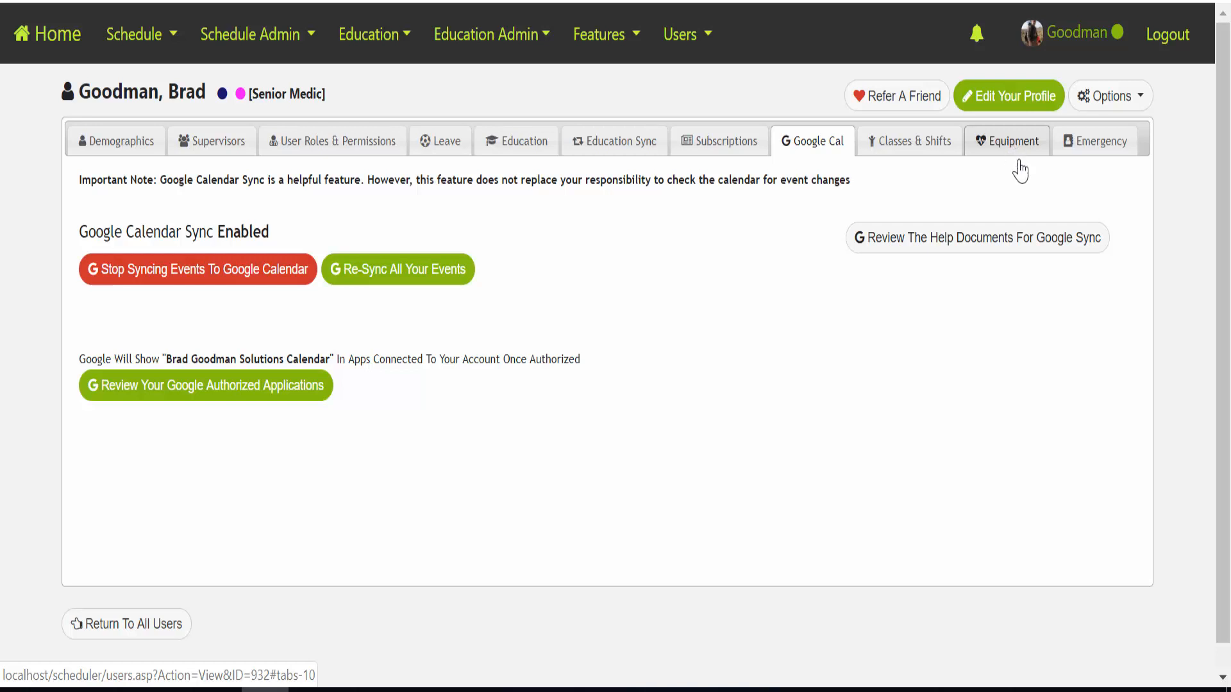
pyautogui.click(1099, 147)
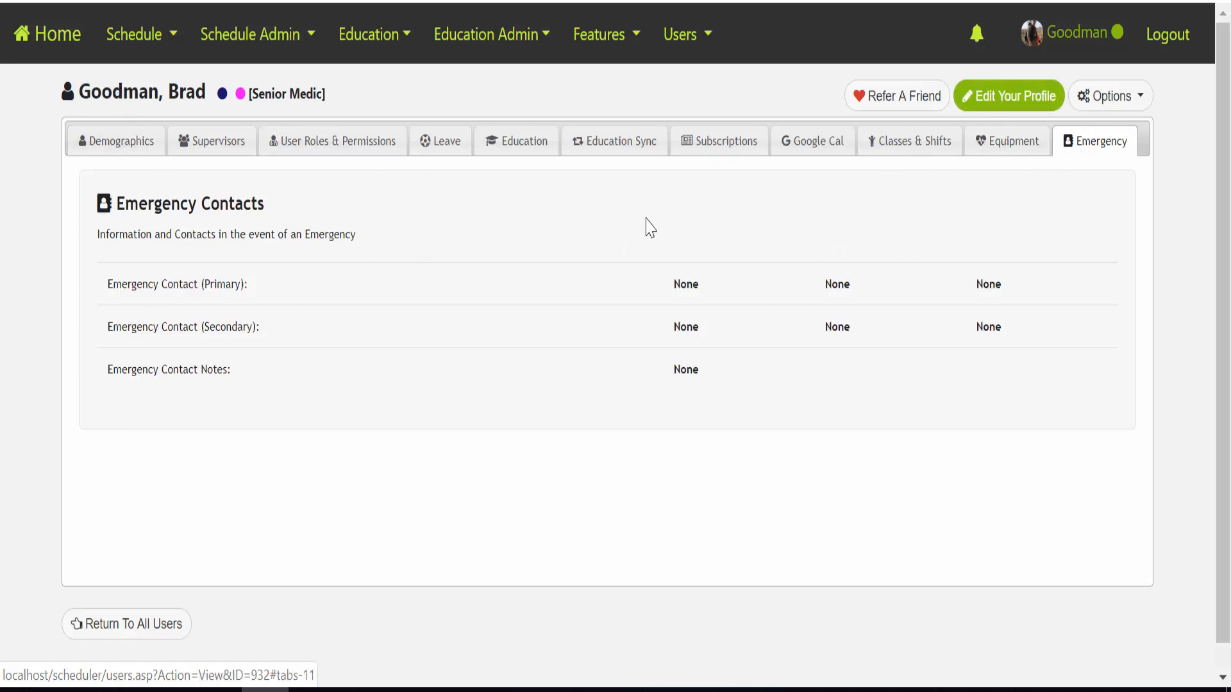
pyautogui.click(65, 42)
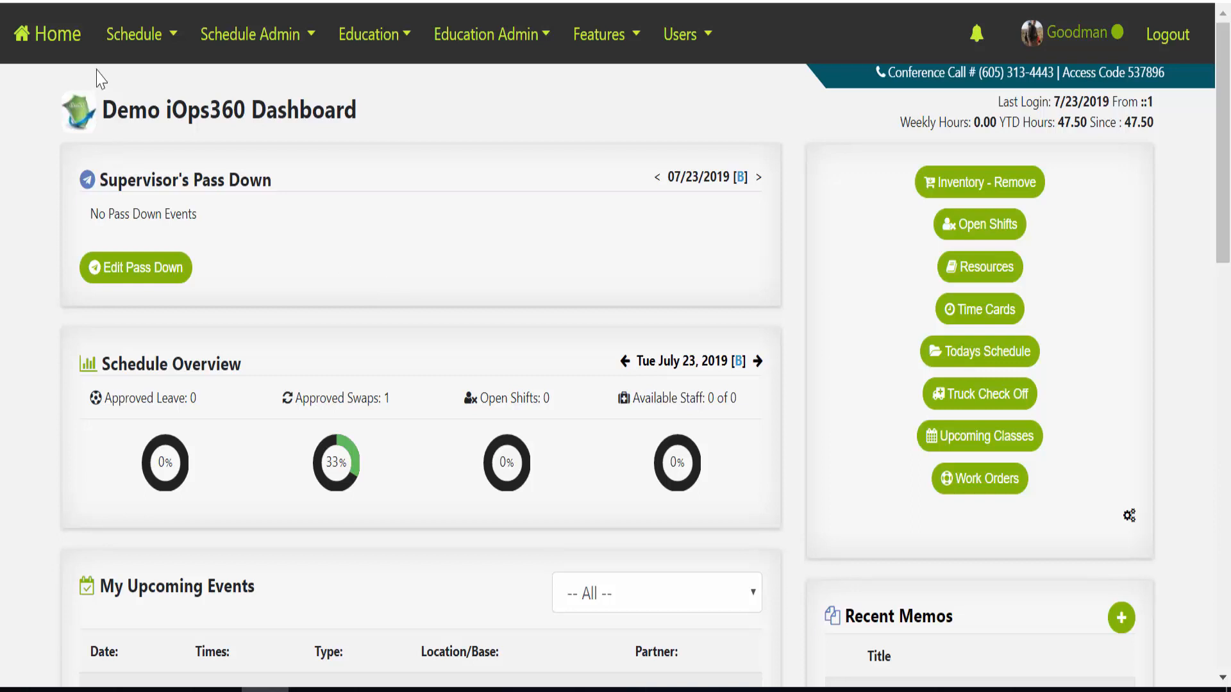
# Select July 25, 26 and 27, 2019 as availability dates with the 08:00 - 20:00 (12.00 Hours) quick pick.
pyautogui.click(133, 37)
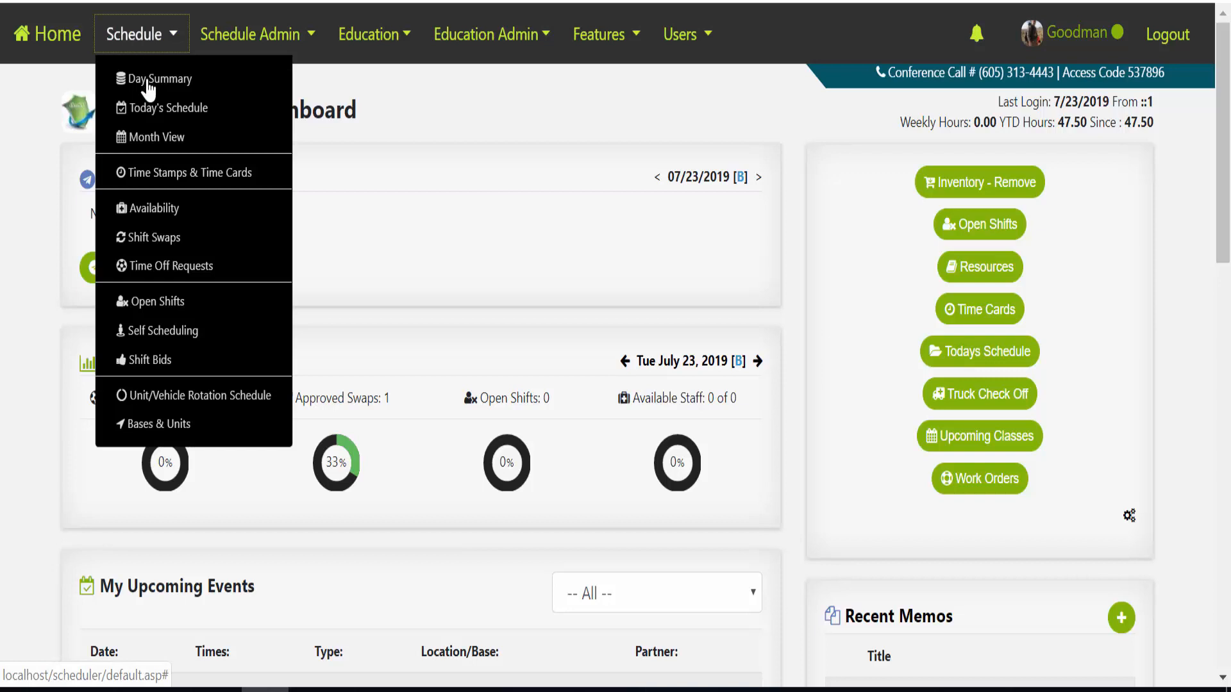
pyautogui.click(147, 220)
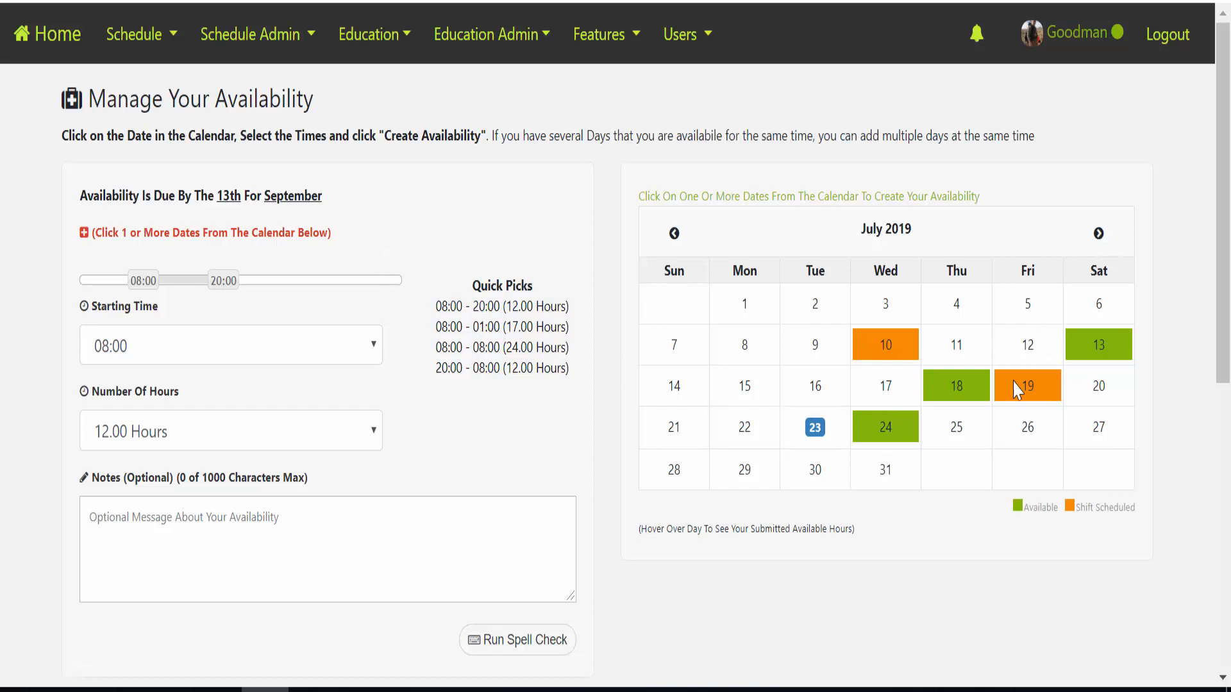
pyautogui.click(960, 429)
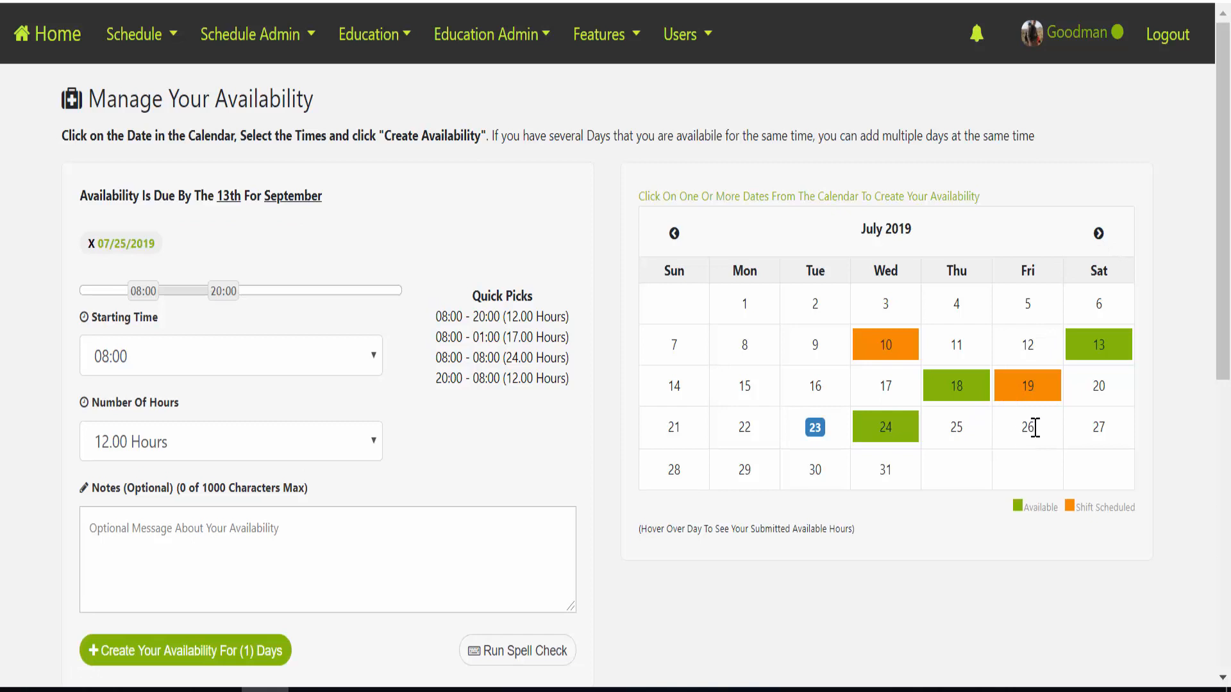
pyautogui.click(1029, 427)
pyautogui.click(1097, 428)
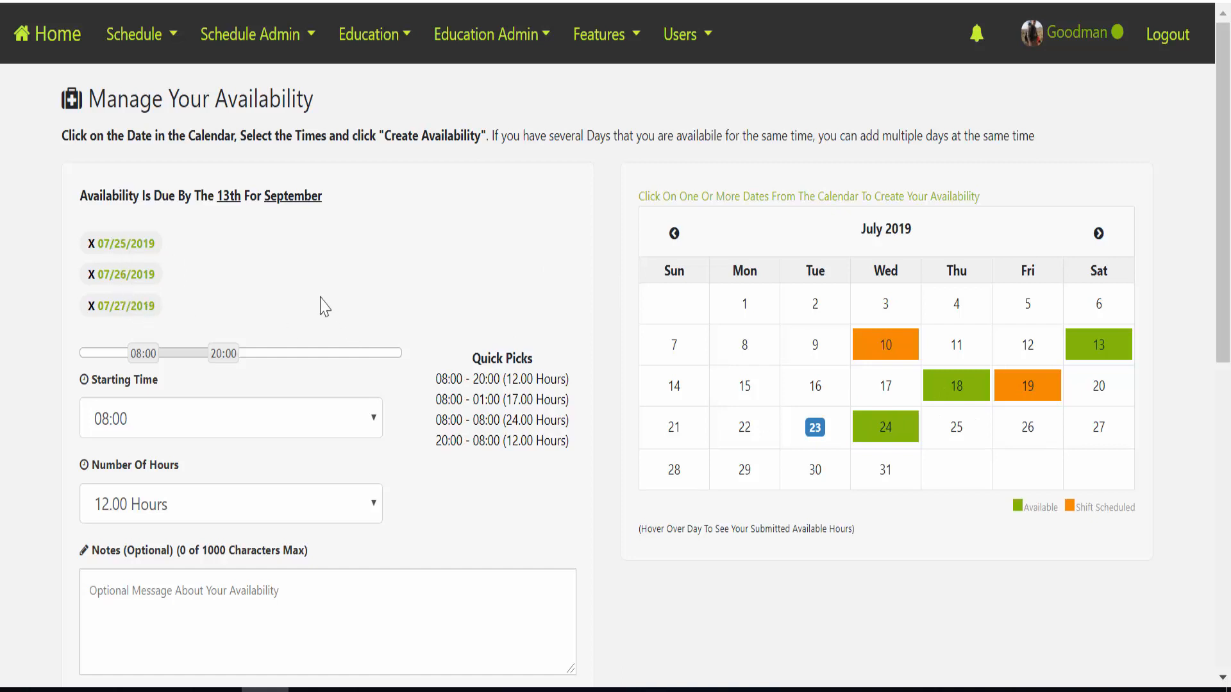
pyautogui.click(492, 382)
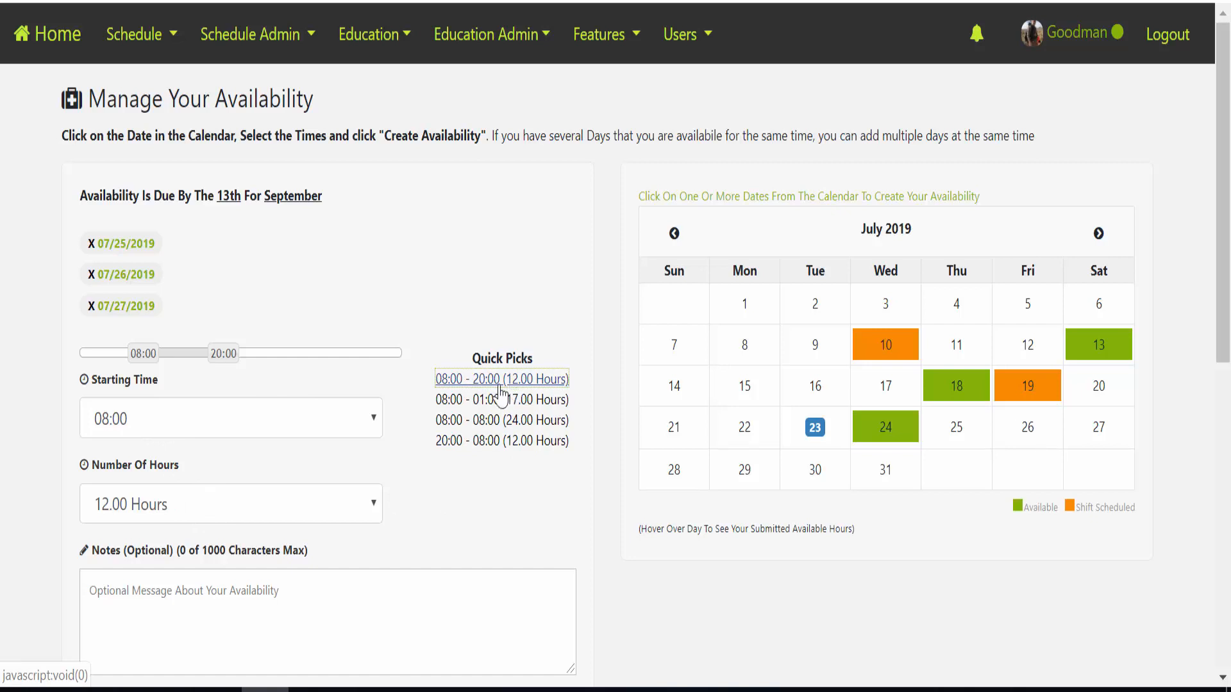
pyautogui.moveTo(143, 355)
pyautogui.mouseDown()
pyautogui.moveTo(172, 363)
pyautogui.moveTo(132, 369)
pyautogui.mouseUp()
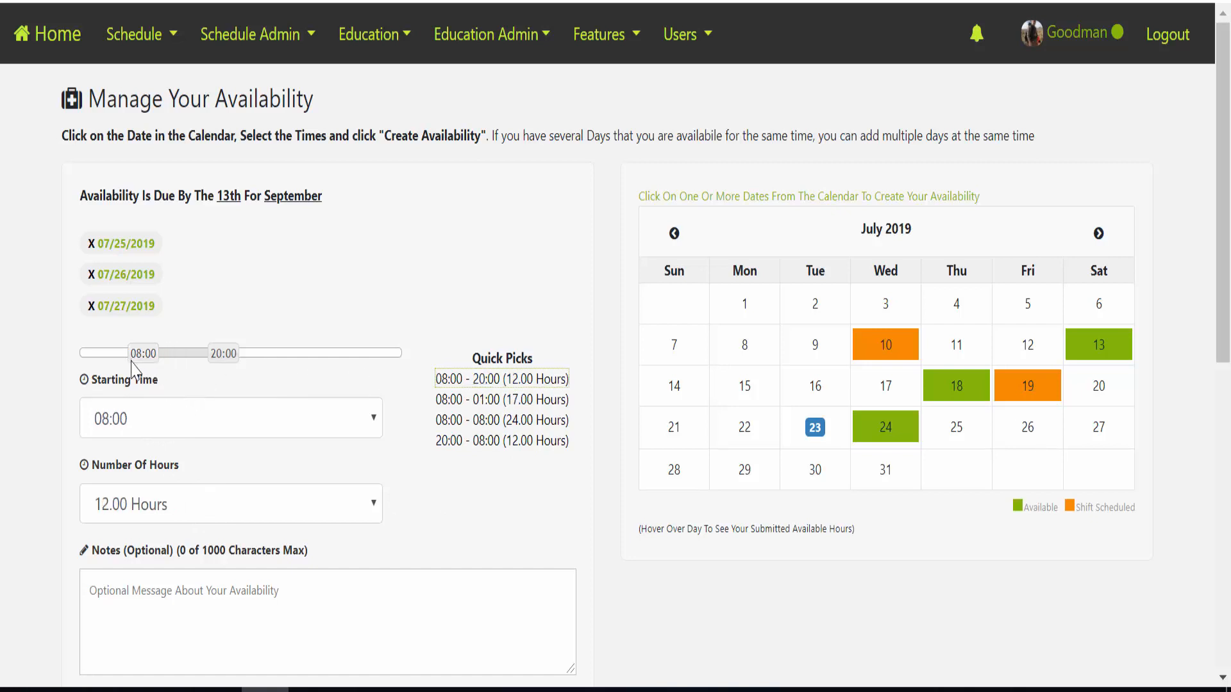
# Add the note "Coming from the Fire Department. Will be a little late" and create the availability for the three selected days.
pyautogui.scroll(-3, 415, 513)
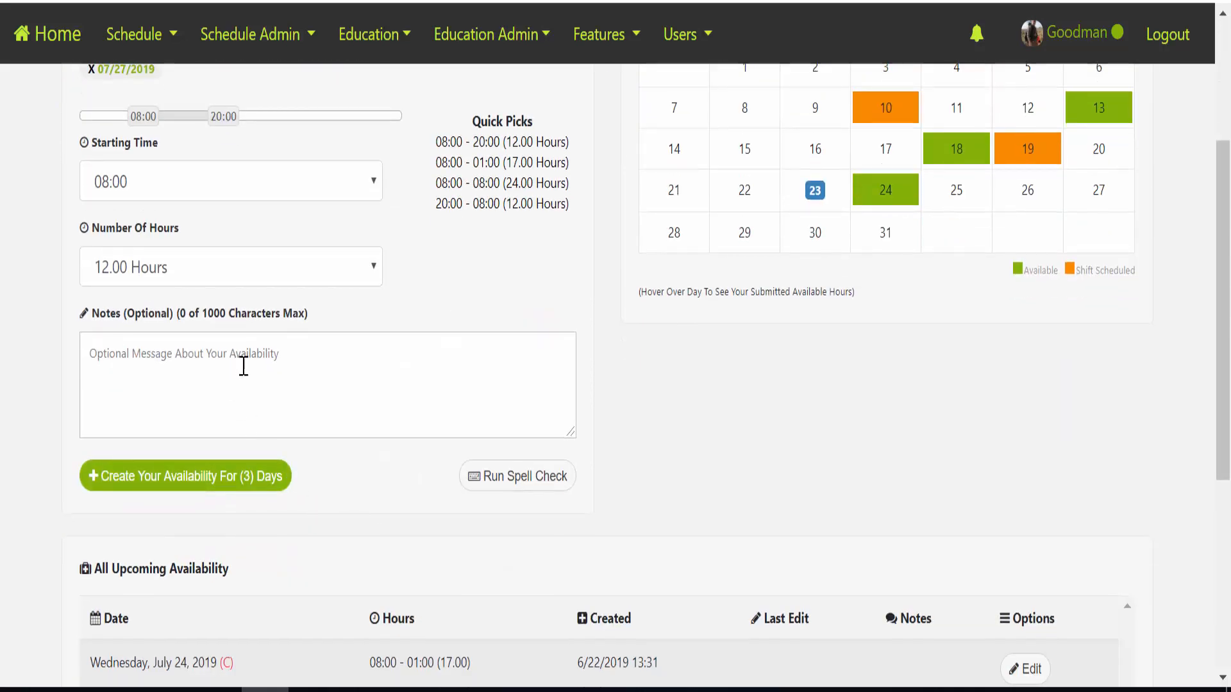
pyautogui.click(205, 372)
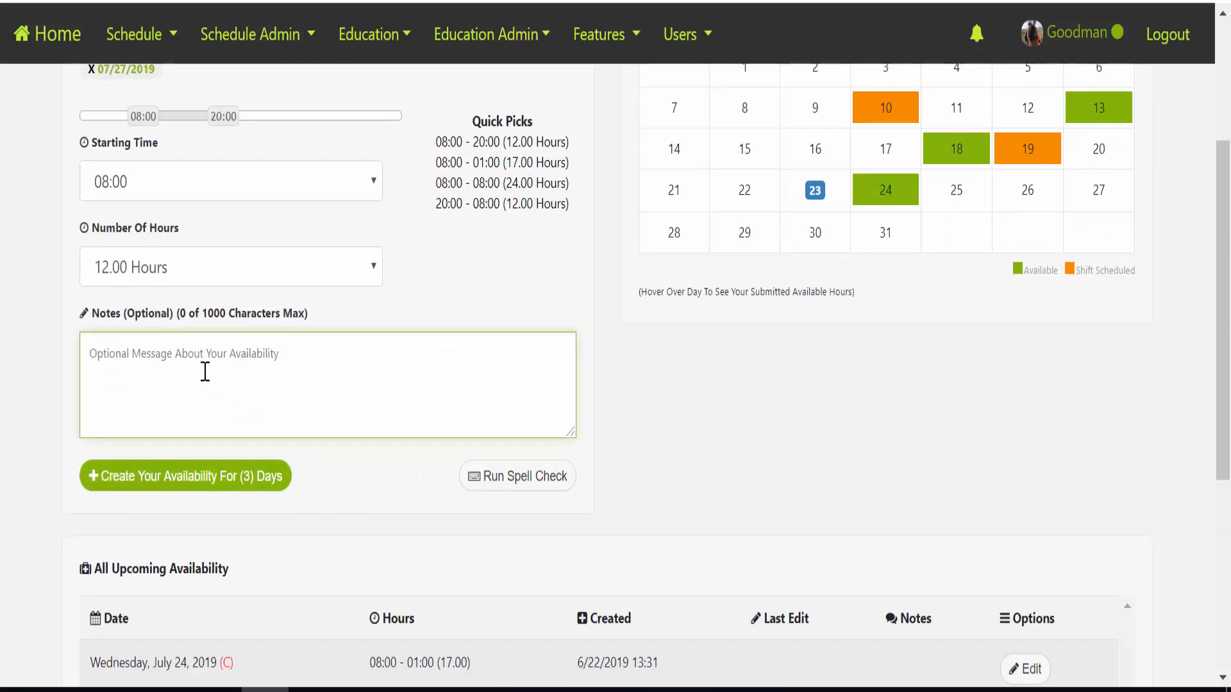
pyautogui.write('Coming for the')
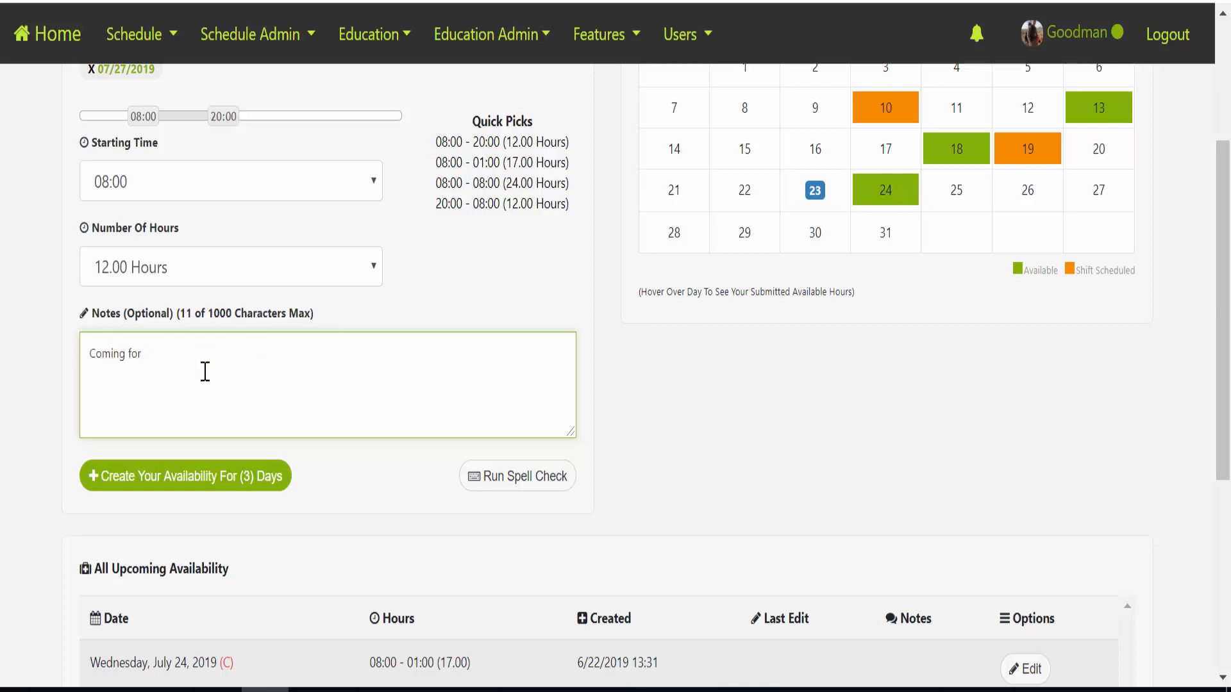
pyautogui.press('BackSpace')
pyautogui.press('BackSpace')
pyautogui.press('BackSpace')
pyautogui.write('rom tjhe')
pyautogui.write('he Fire')
pyautogui.write(' Departmen')
pyautogui.write('t.  W')
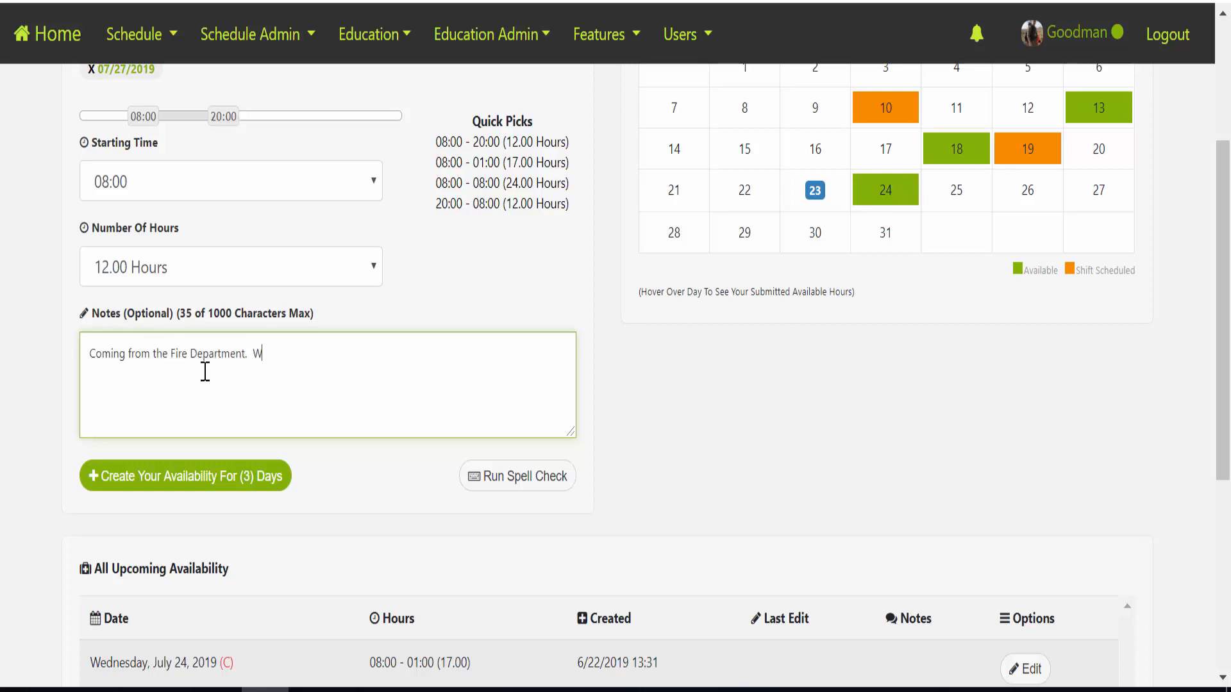
pyautogui.write('ill be a little late')
pyautogui.click(204, 487)
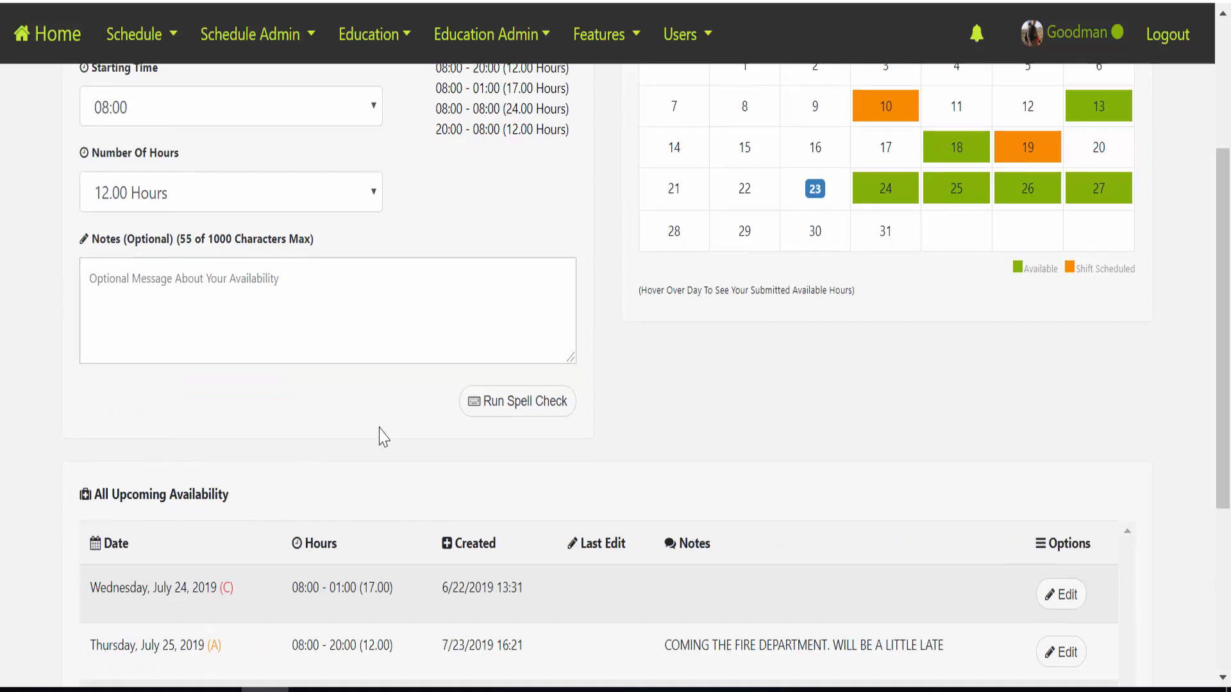
pyautogui.scroll(-2, 382, 434)
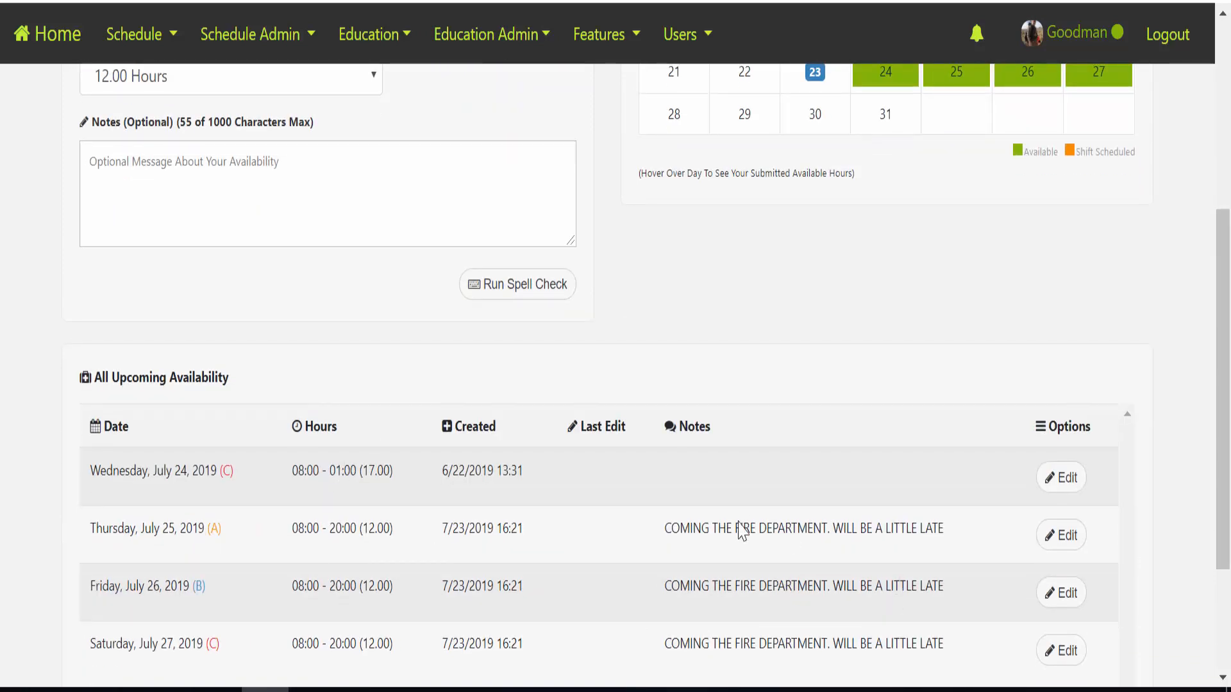
# Create availability for August 7, 14 and 15, 2019 using the 08:00 - 08:00 (24.00 Hours) quick pick, without a note.
pyautogui.scroll(4, 791, 524)
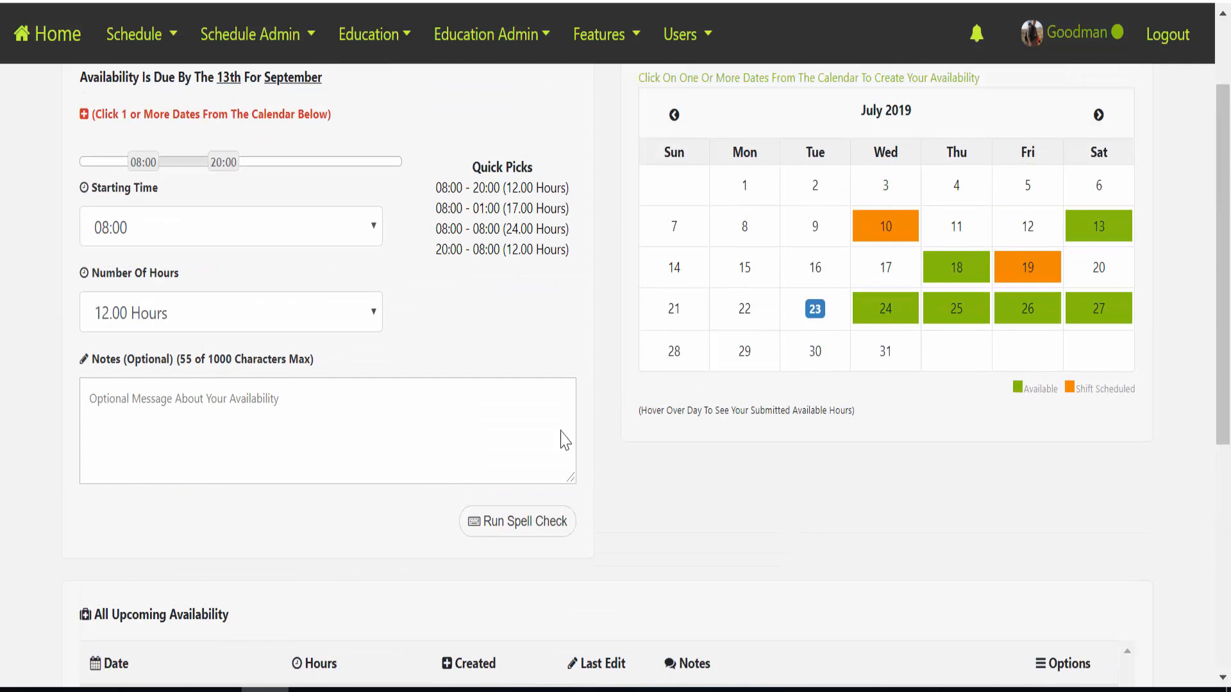
pyautogui.scroll(2, 410, 291)
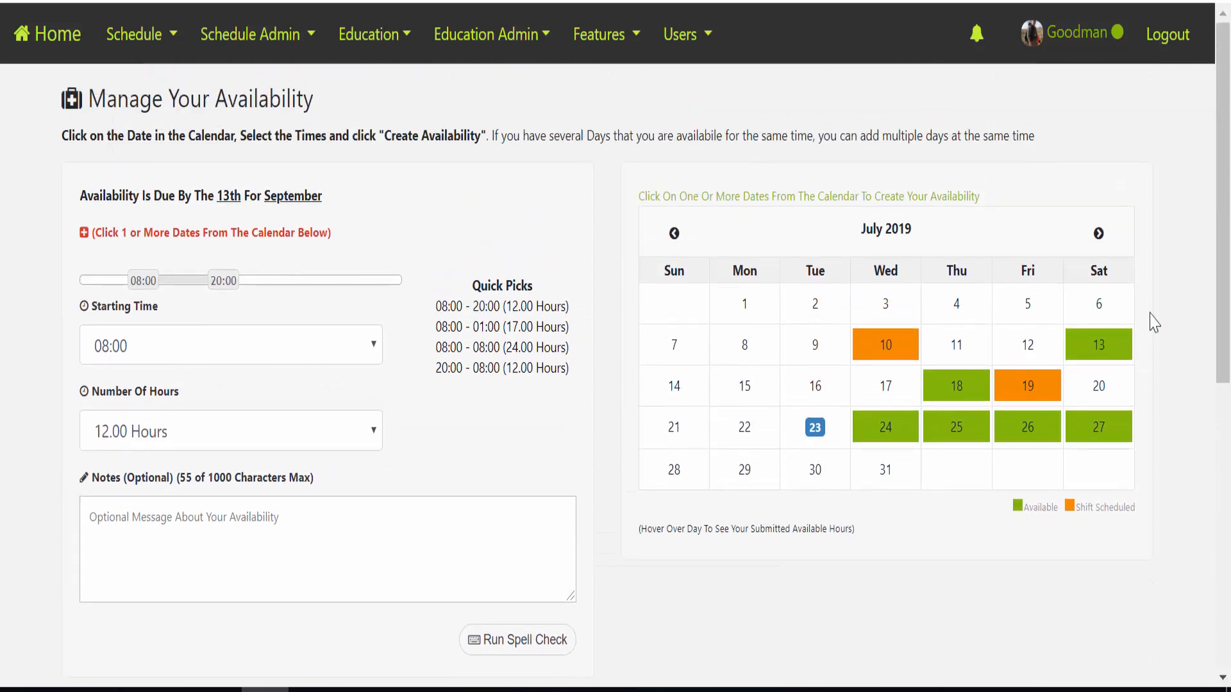
pyautogui.click(1098, 233)
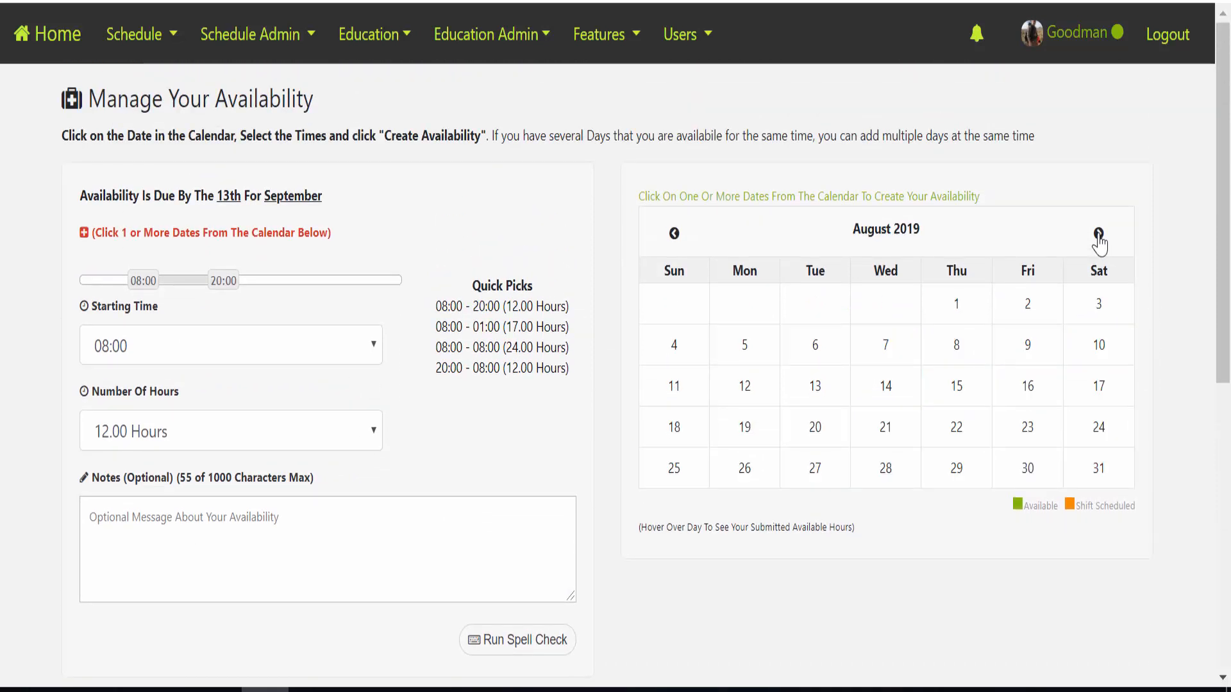
pyautogui.click(885, 344)
pyautogui.click(887, 382)
pyautogui.click(960, 388)
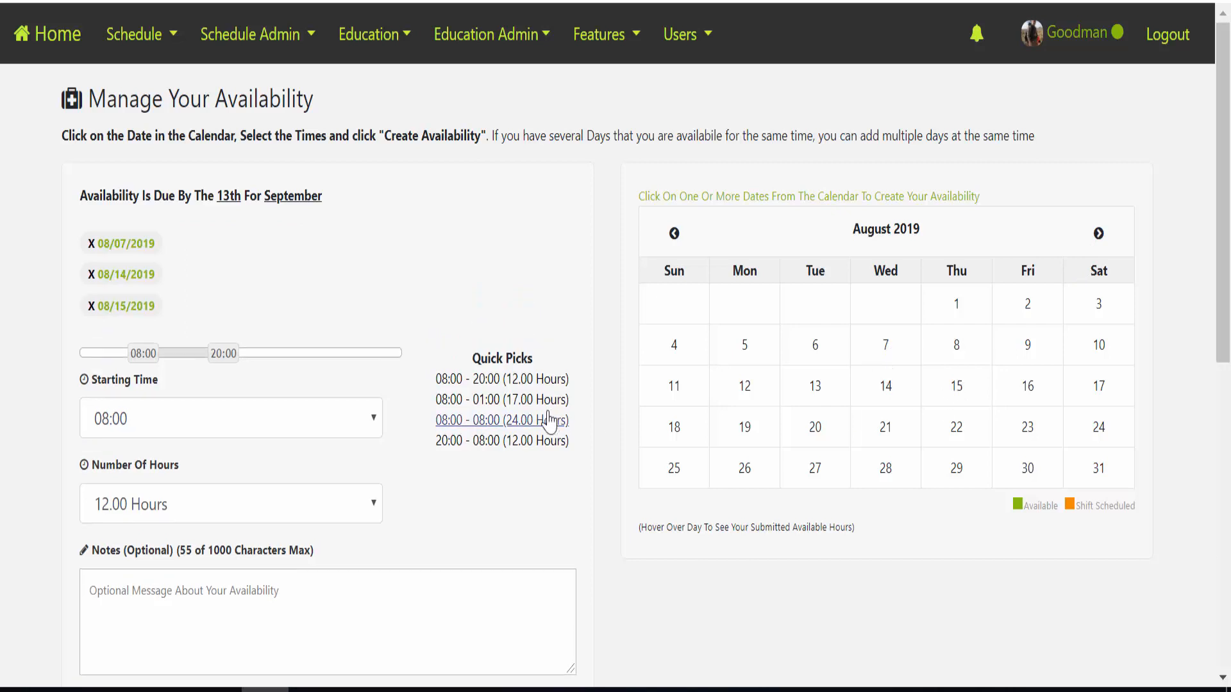
pyautogui.click(495, 422)
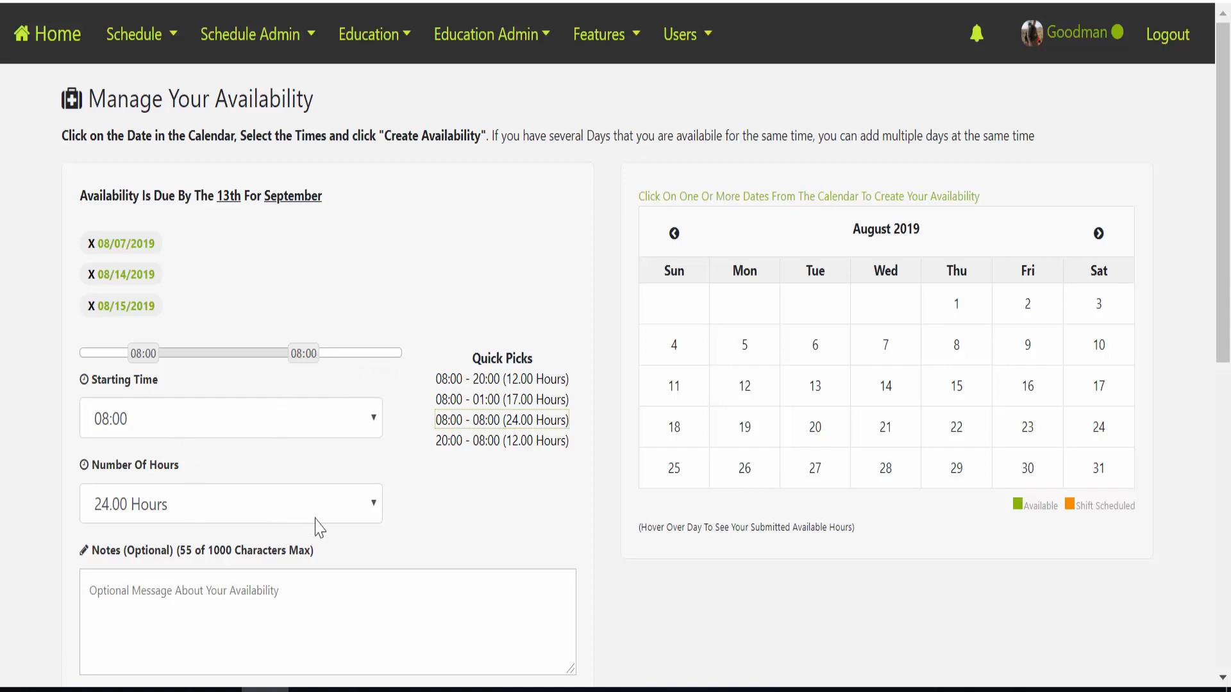
pyautogui.scroll(-2, 434, 498)
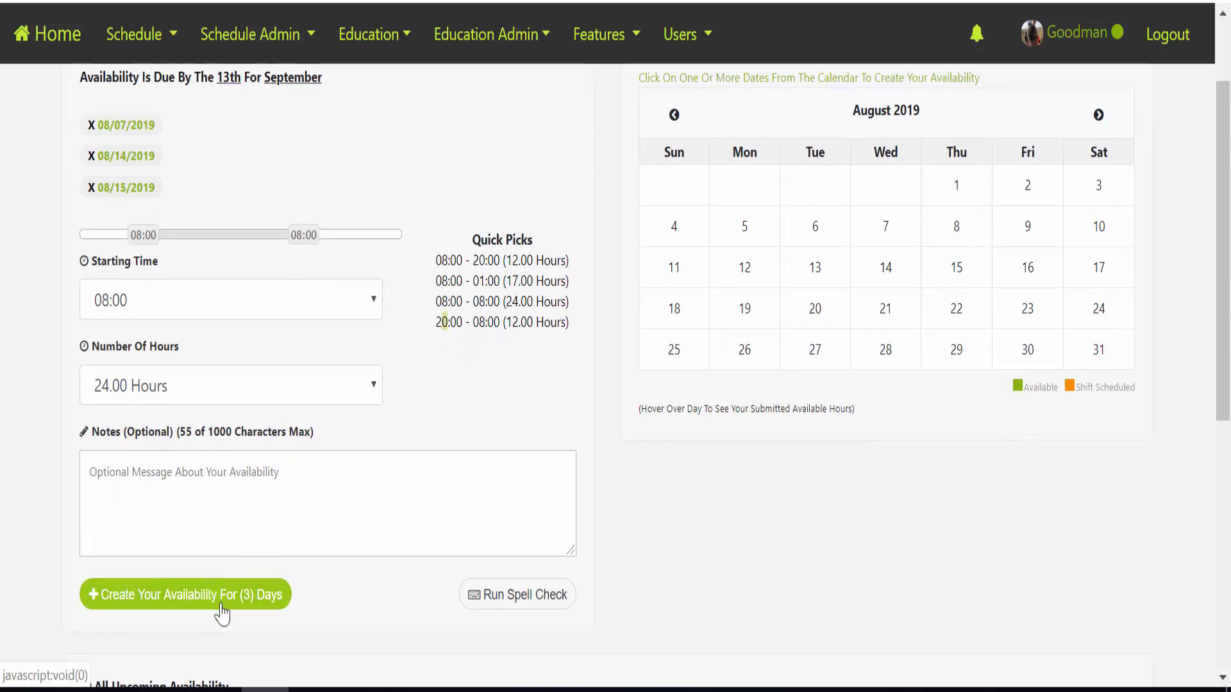
pyautogui.click(221, 593)
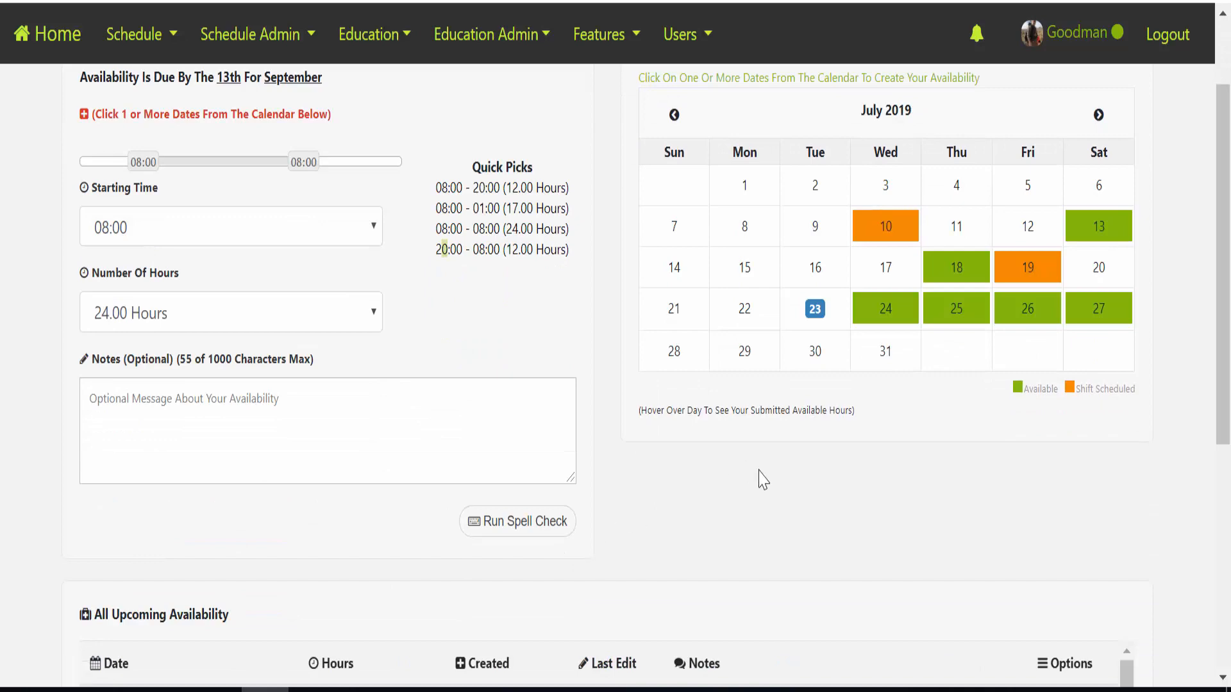
# Delete the July 25, 2019 availability entry and review the remaining upcoming availability.
pyautogui.scroll(-5, 749, 481)
pyautogui.scroll(-1, 814, 380)
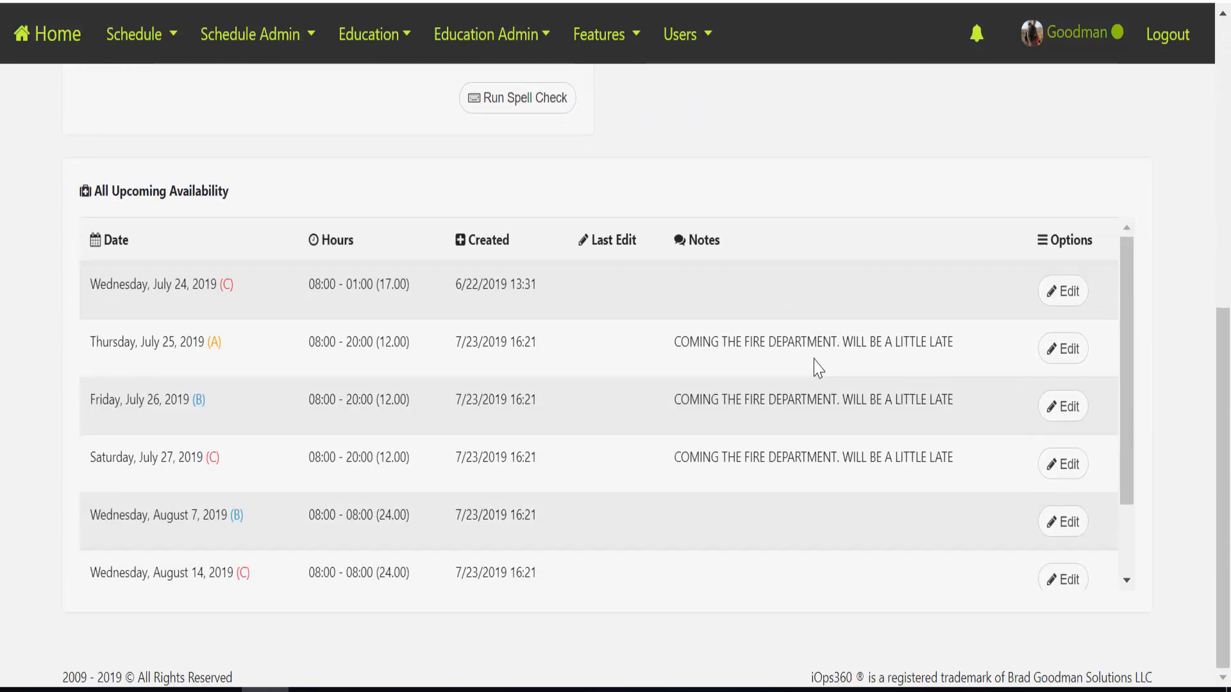
pyautogui.click(1069, 360)
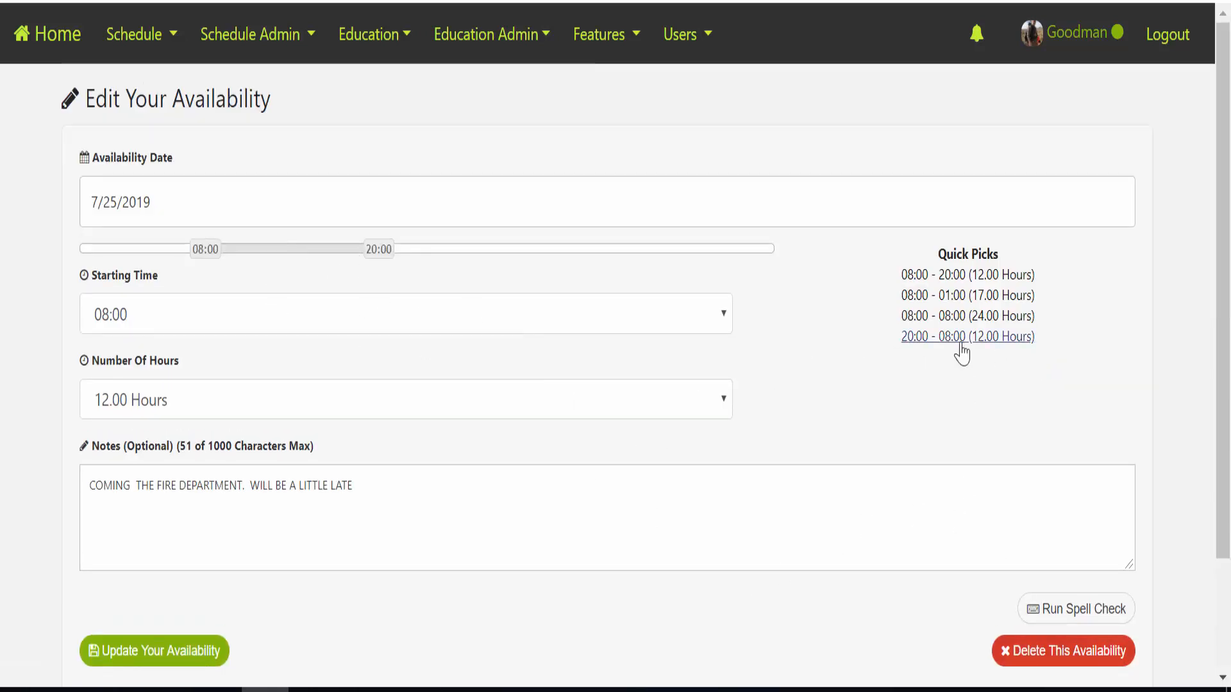
pyautogui.click(1057, 654)
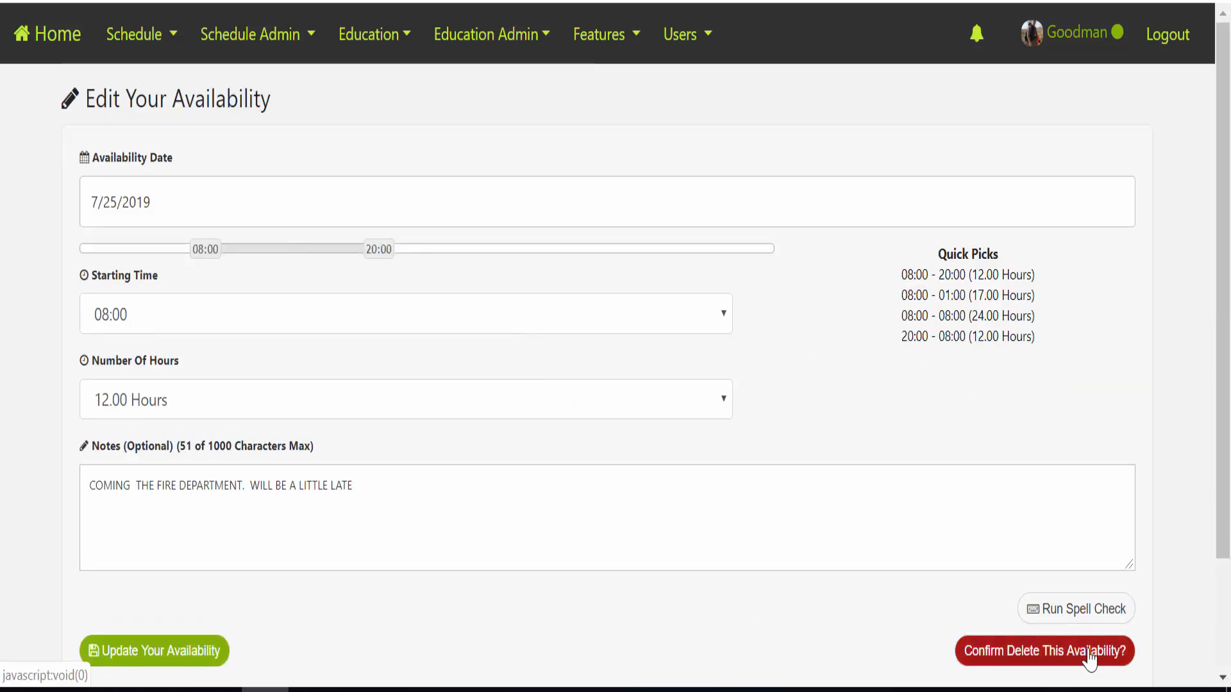
pyautogui.click(1051, 653)
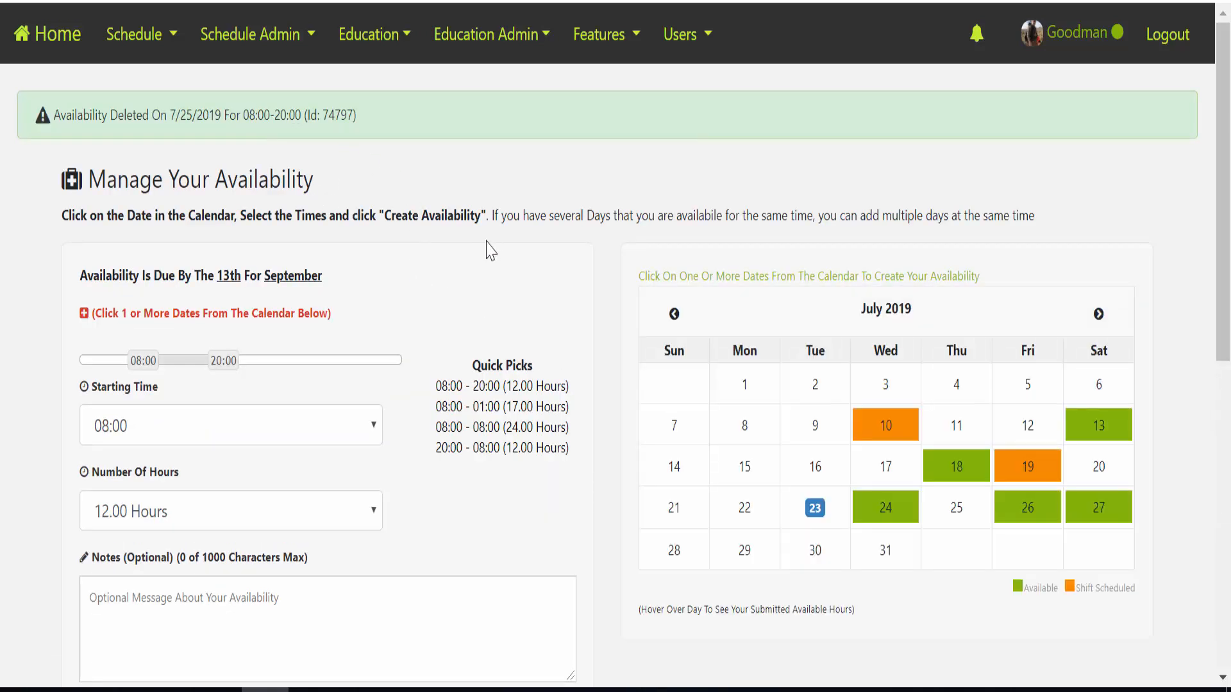
pyautogui.scroll(-5, 487, 273)
pyautogui.scroll(-2, 491, 282)
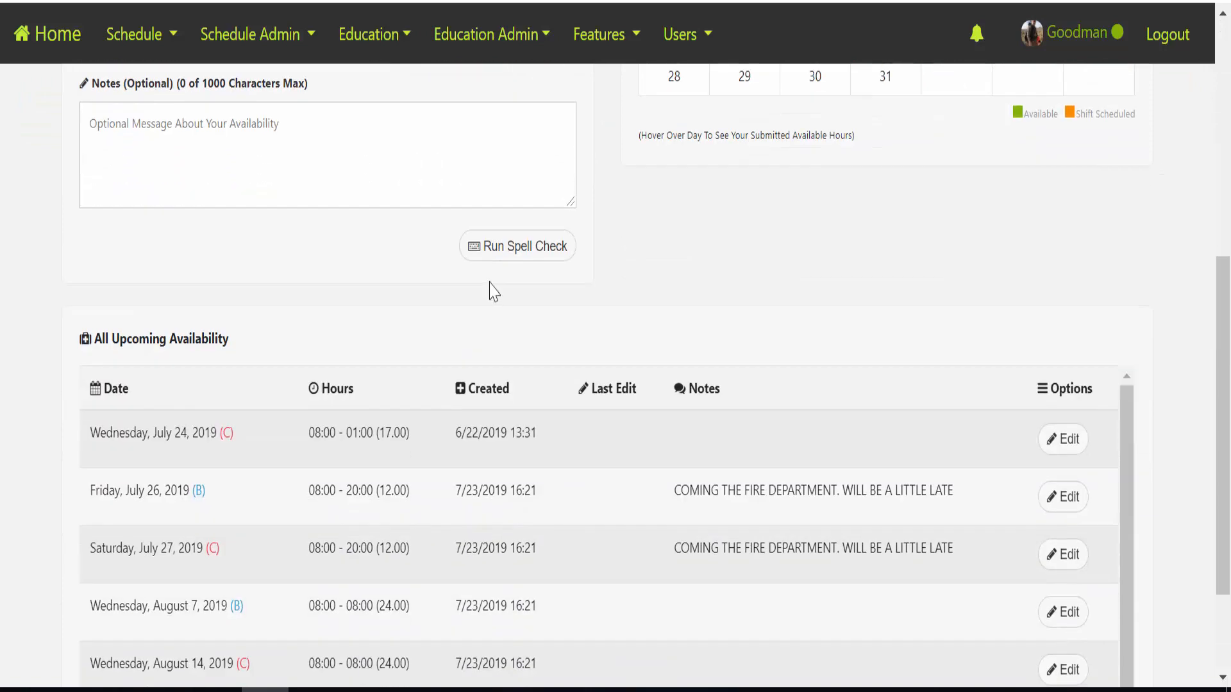
pyautogui.scroll(6, 500, 317)
pyautogui.scroll(2, 498, 320)
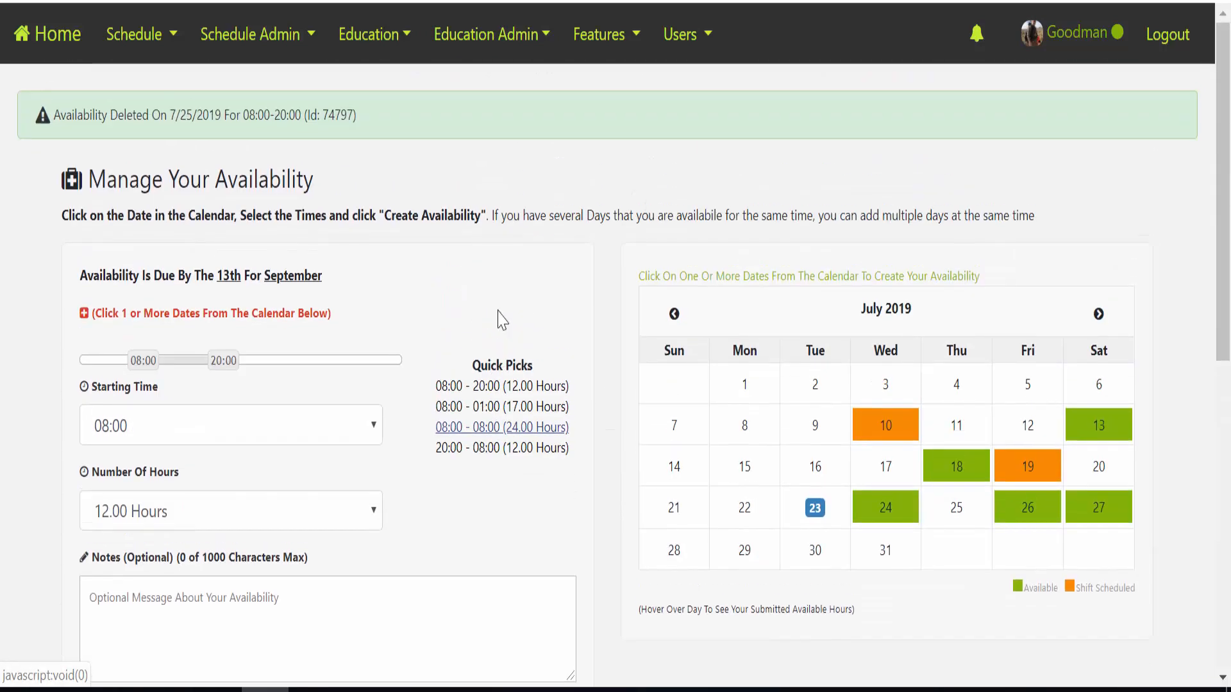
# Start a new shift swap request and set it to swap with a Specific Person.
pyautogui.click(134, 34)
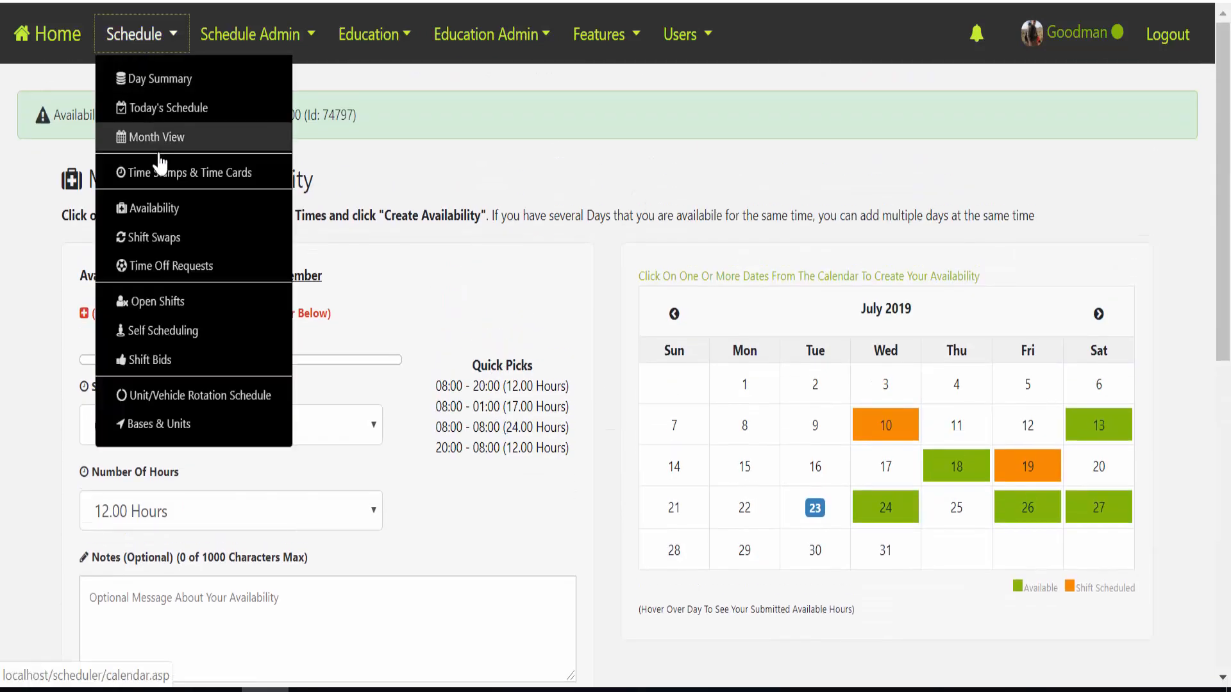
pyautogui.click(160, 241)
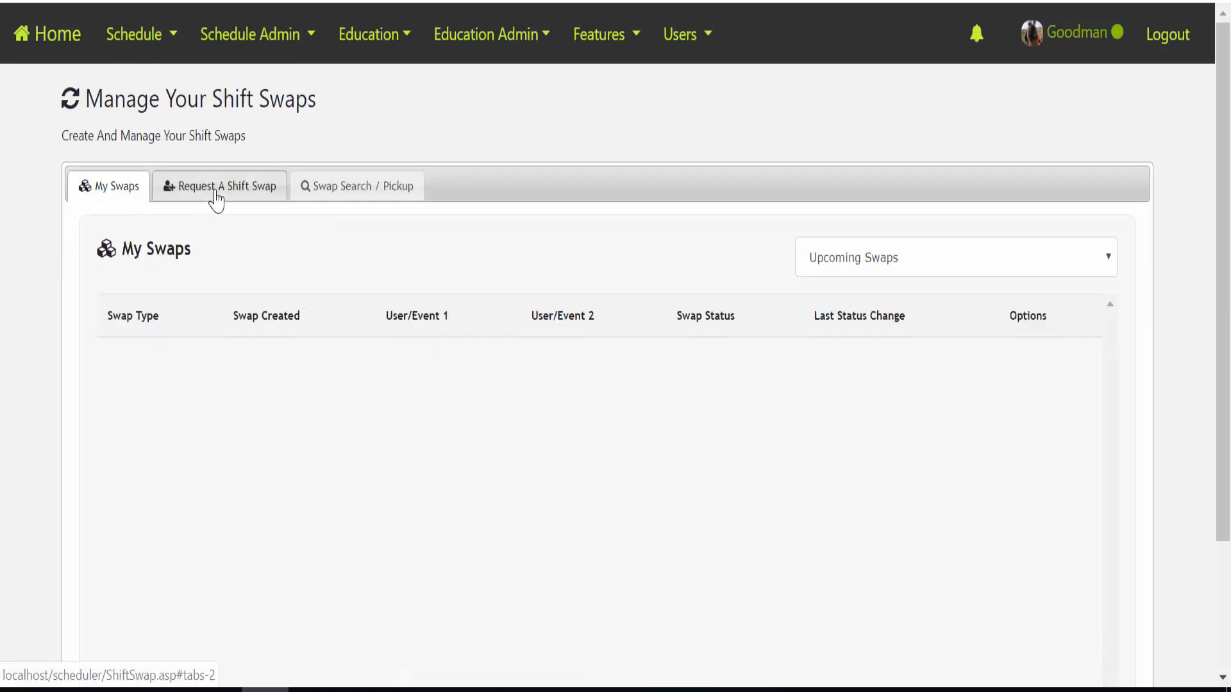
pyautogui.click(216, 200)
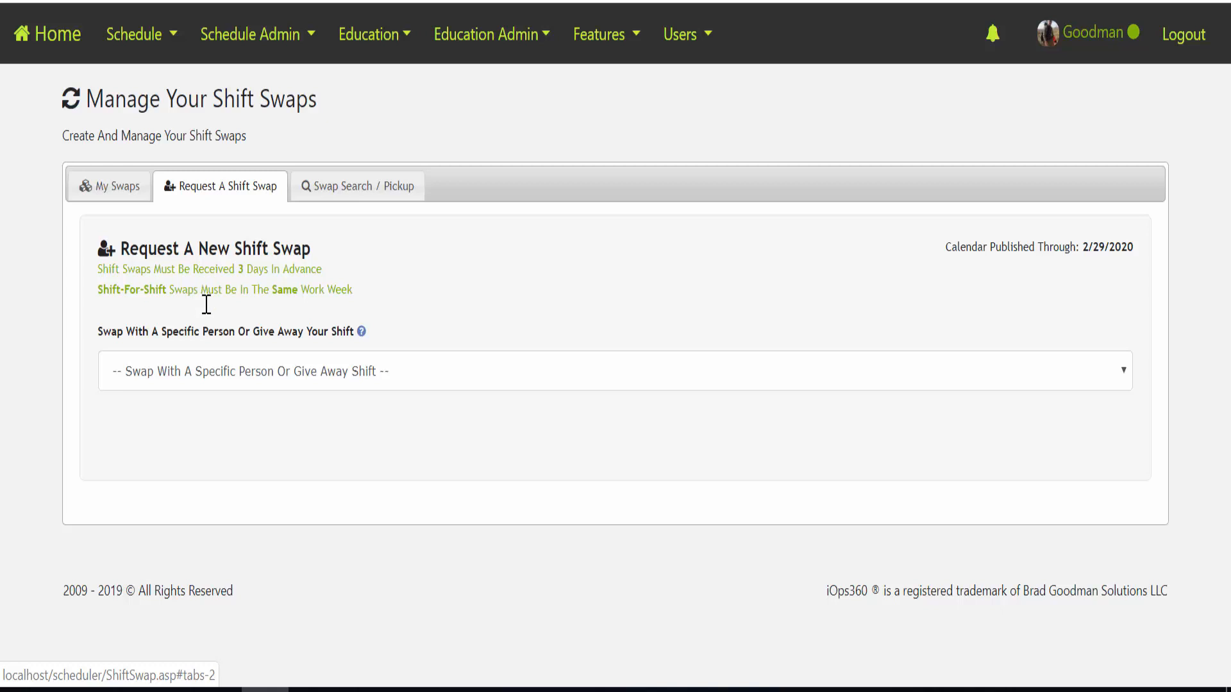
pyautogui.click(206, 377)
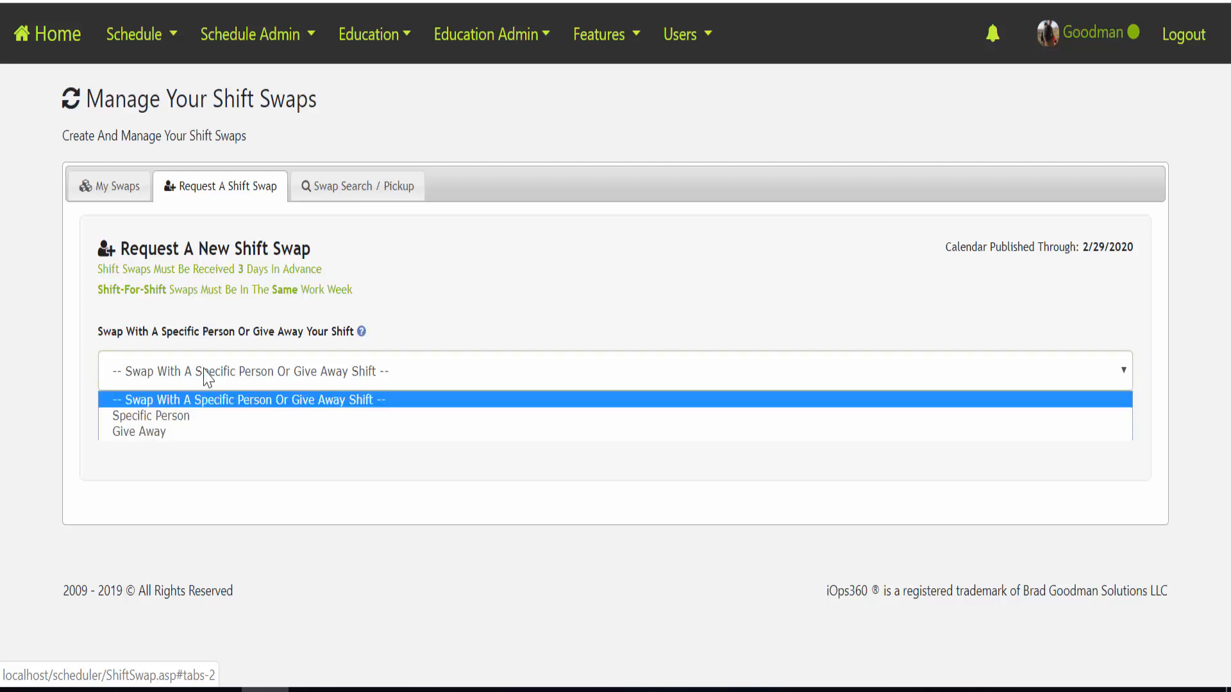
pyautogui.click(190, 423)
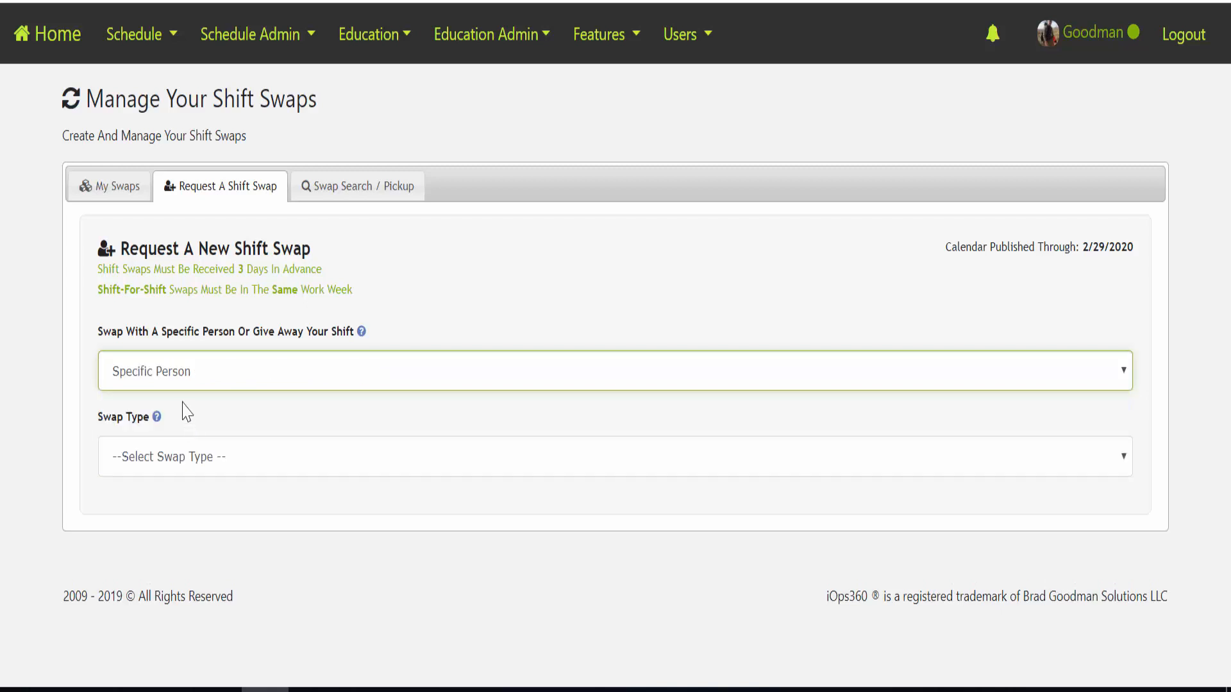
# Set the swap type to Partial Shift Swap and review the available swap types.
pyautogui.click(170, 467)
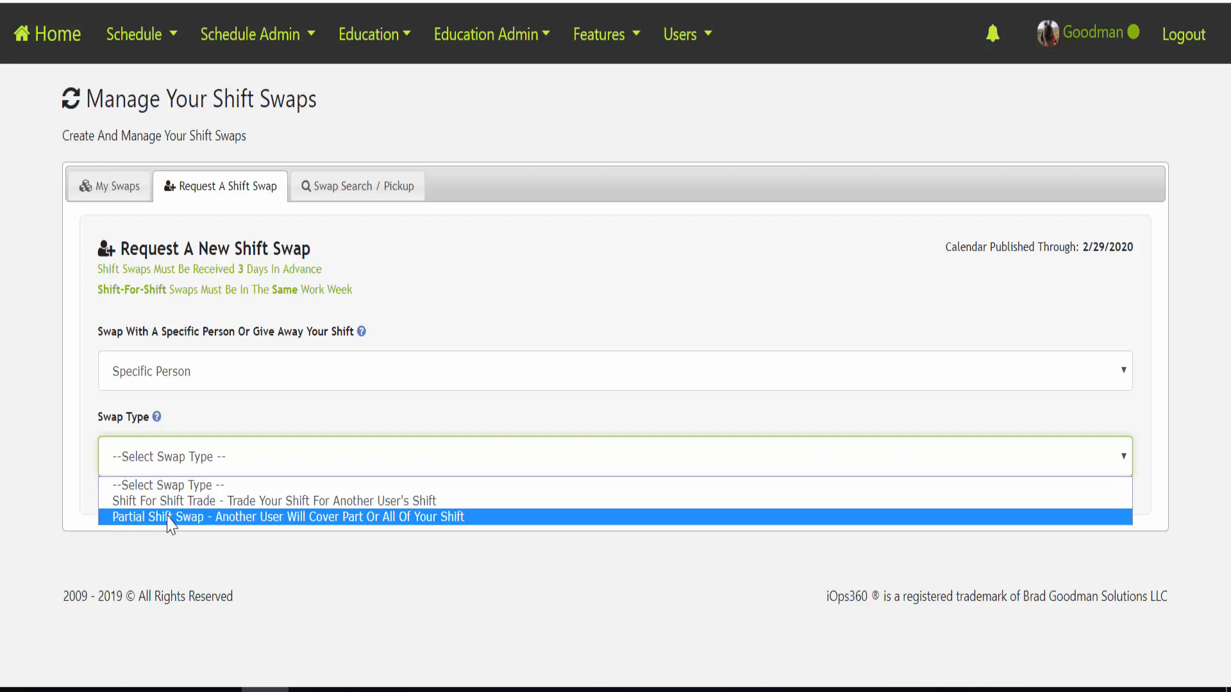
pyautogui.click(169, 517)
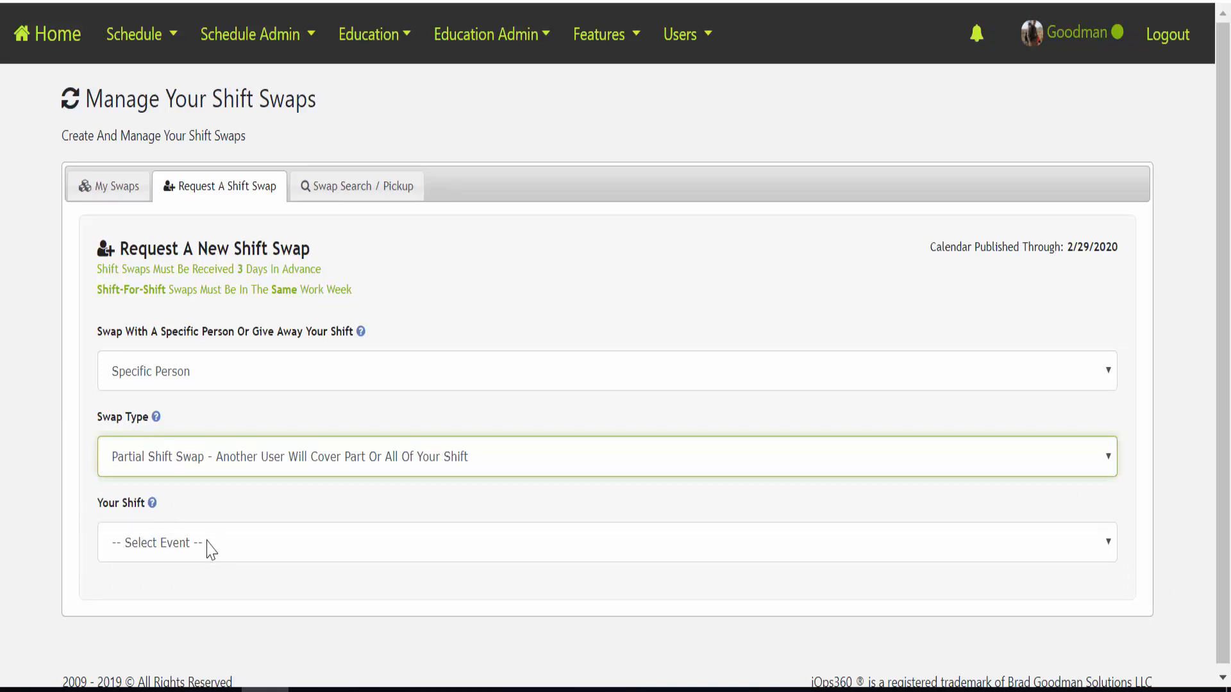
pyautogui.click(203, 458)
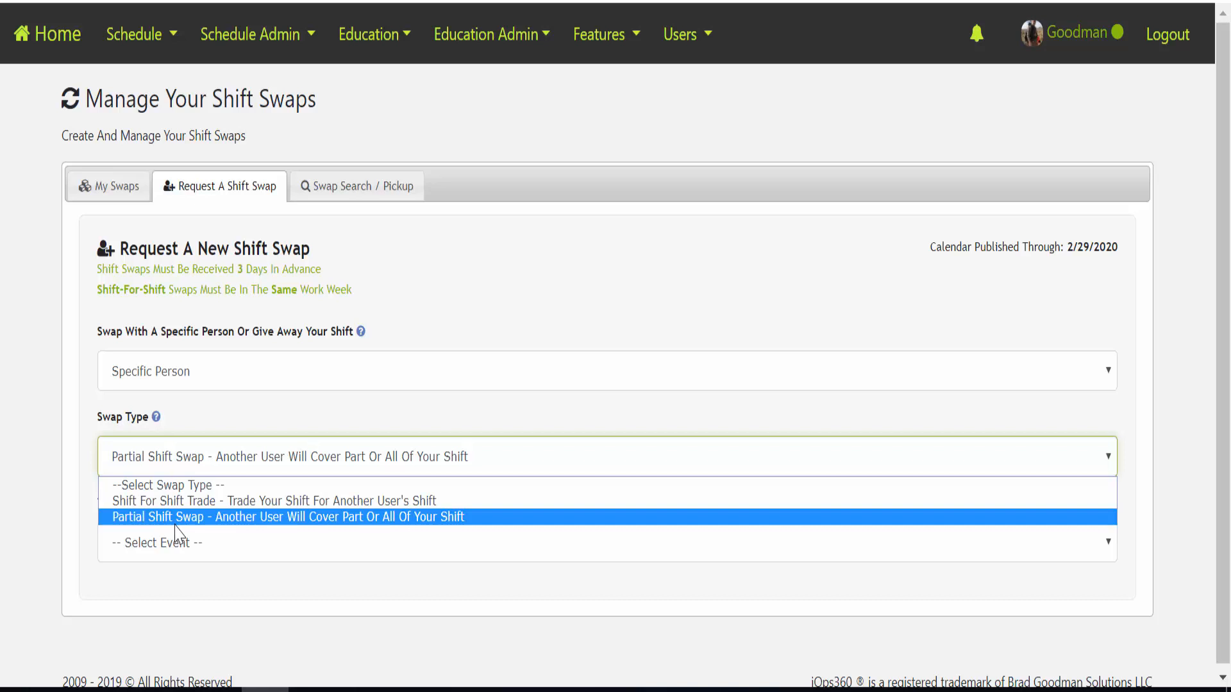
# Change the request to Give Away and choose the 07/29/2019 08:00-08:00 (24.00) QRV shift.
pyautogui.click(178, 373)
pyautogui.click(167, 433)
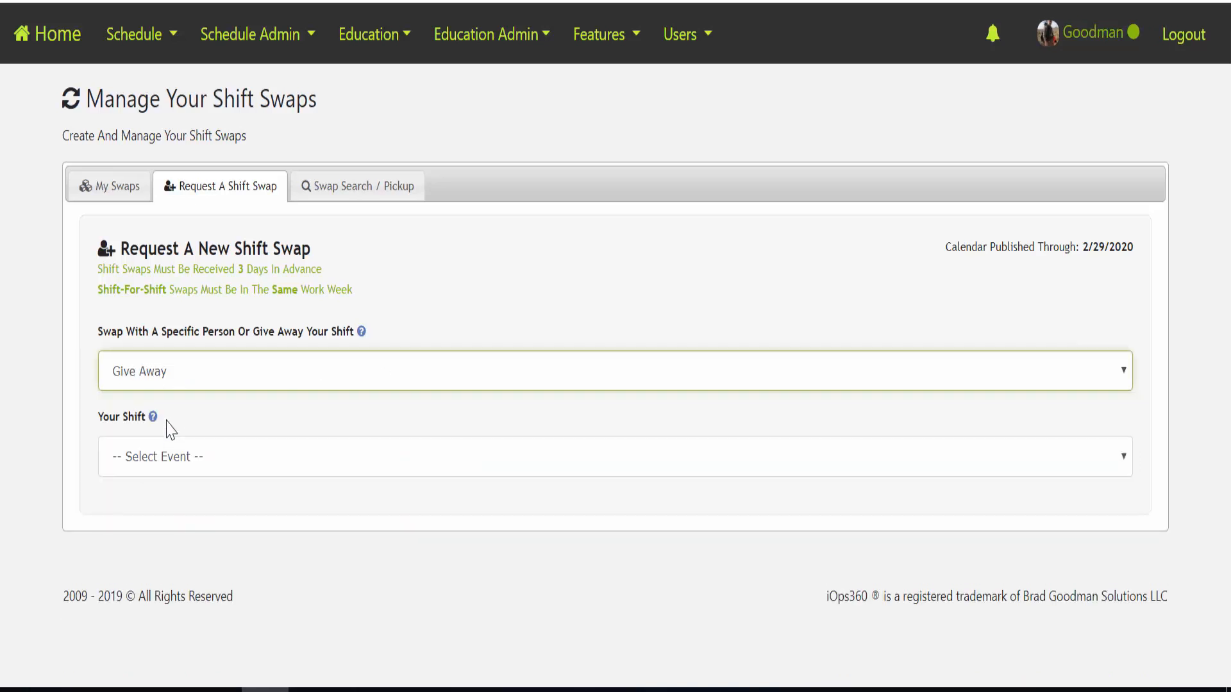
pyautogui.click(181, 459)
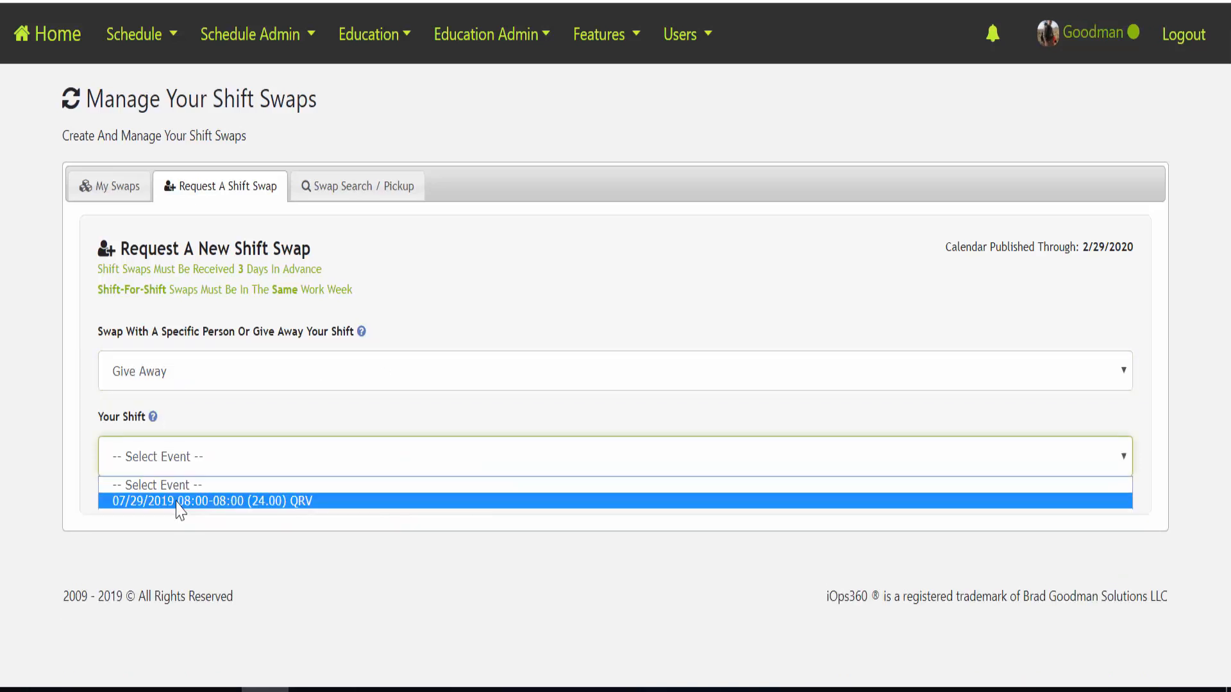
pyautogui.click(179, 501)
# Select Crew Chief, Firefighter and Inspector as the user roles able to cover the given-away shift.
pyautogui.scroll(-2, 170, 506)
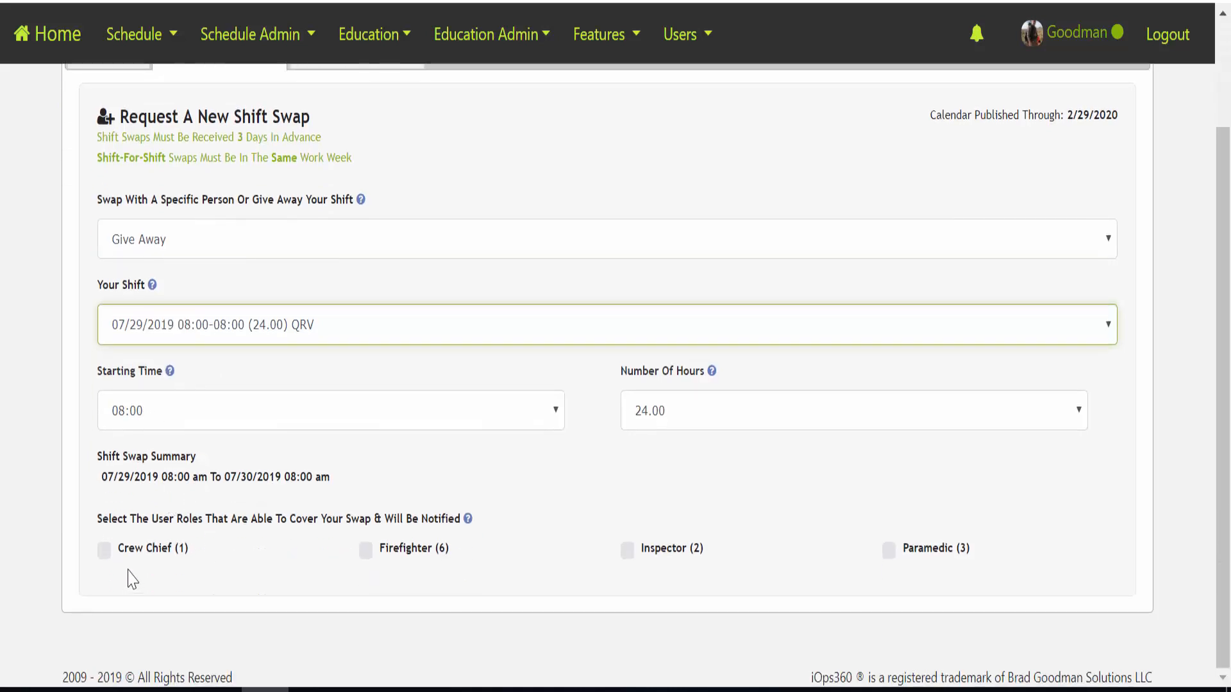
pyautogui.click(104, 550)
pyautogui.click(364, 552)
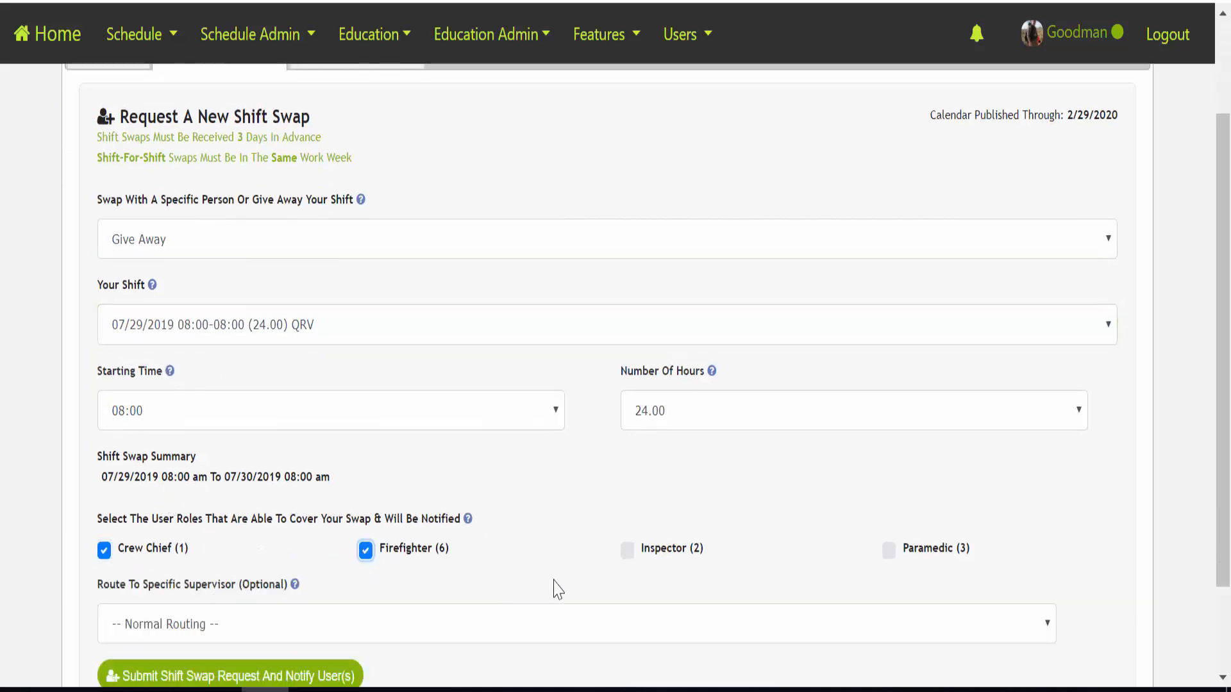
pyautogui.click(627, 555)
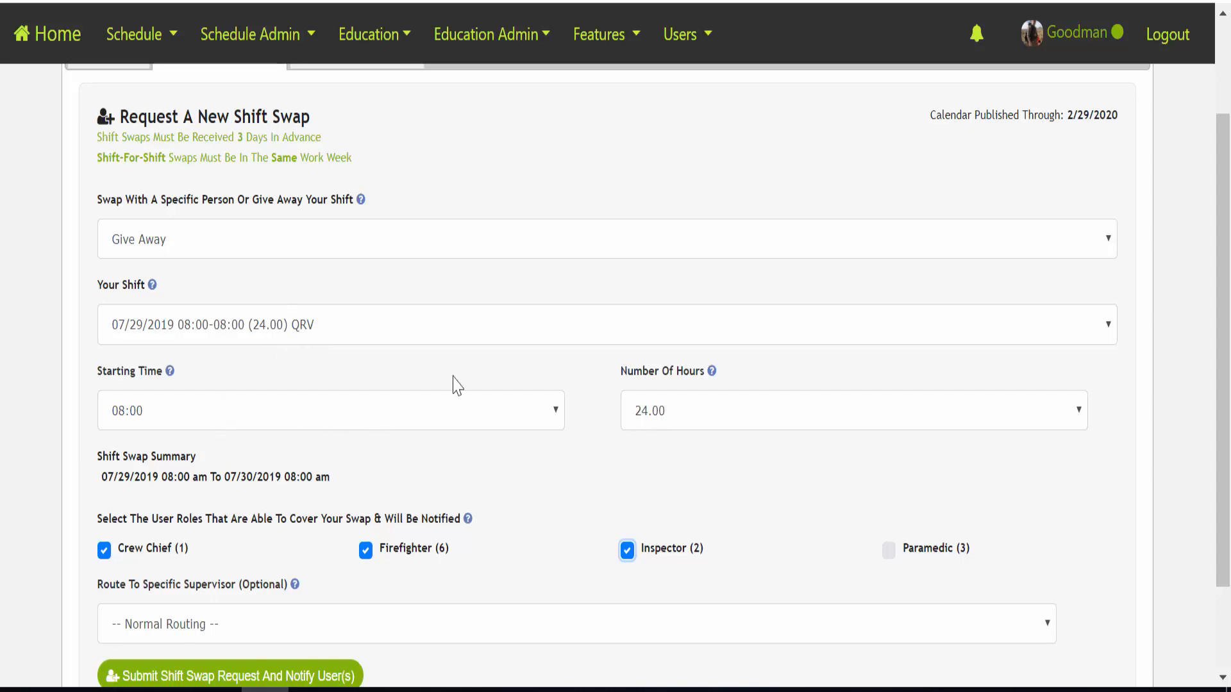
# Switch the request to Specific Person as a Shift For Shift Trade, offering the 07/29/2019 08:00-08:00 (24.00) QRV shift.
pyautogui.click(187, 248)
pyautogui.click(190, 288)
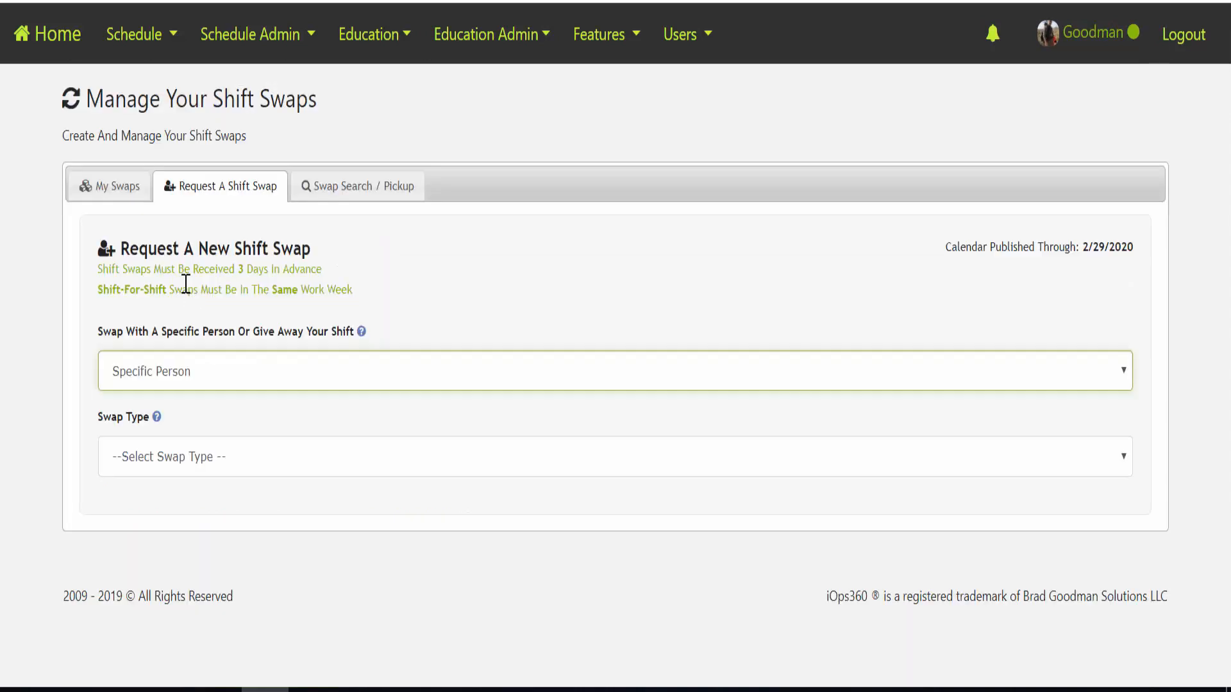
pyautogui.click(164, 465)
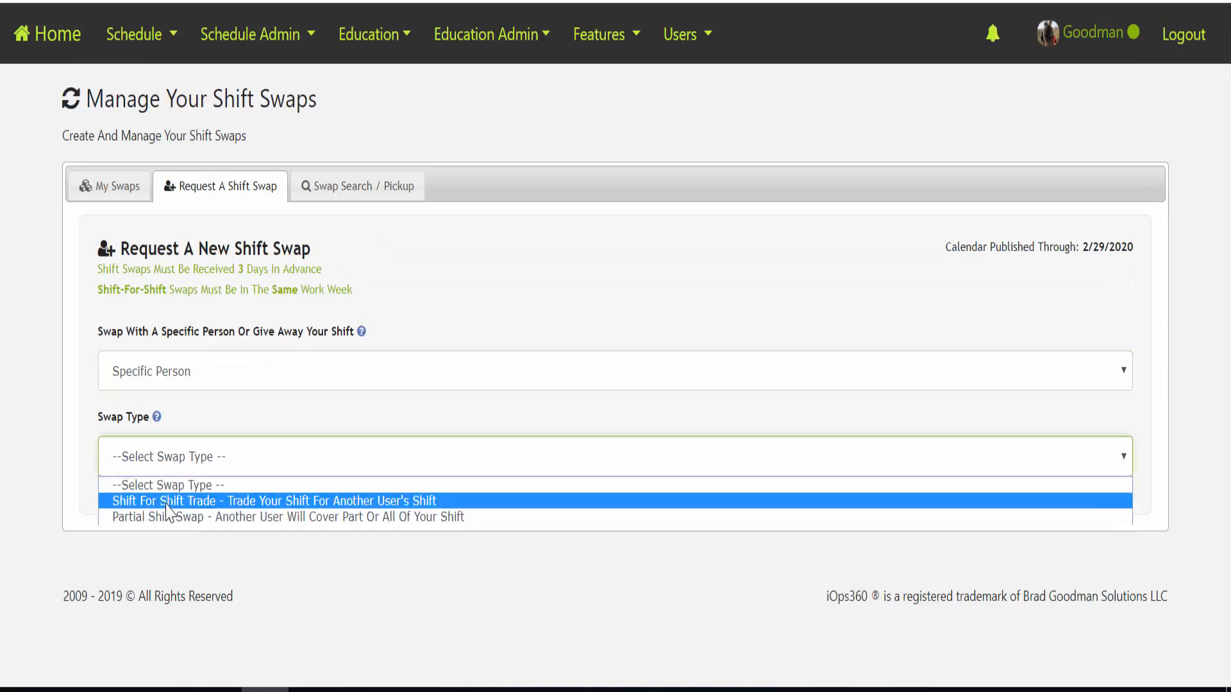
pyautogui.click(183, 501)
pyautogui.click(141, 556)
pyautogui.click(172, 587)
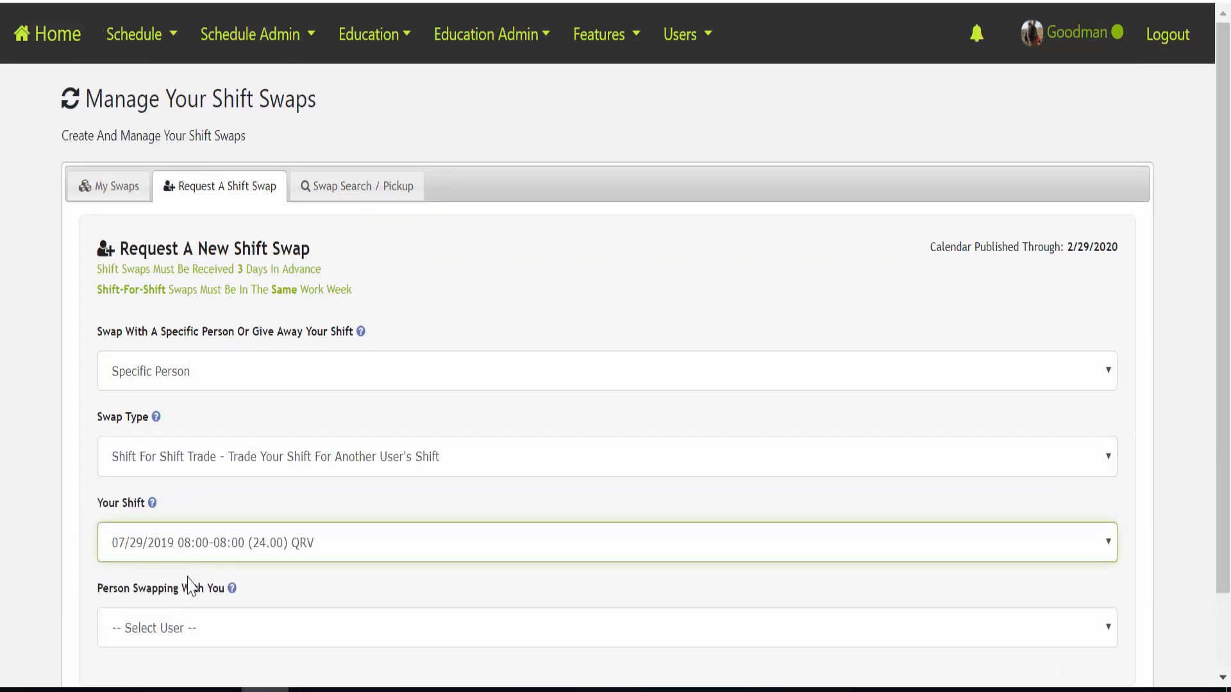
# Choose the colleague to swap with and select their 07/30/2019 08:00-08:00 (24.00) EMS2 shift as the one to work.
pyautogui.scroll(-2, 183, 544)
pyautogui.click(163, 542)
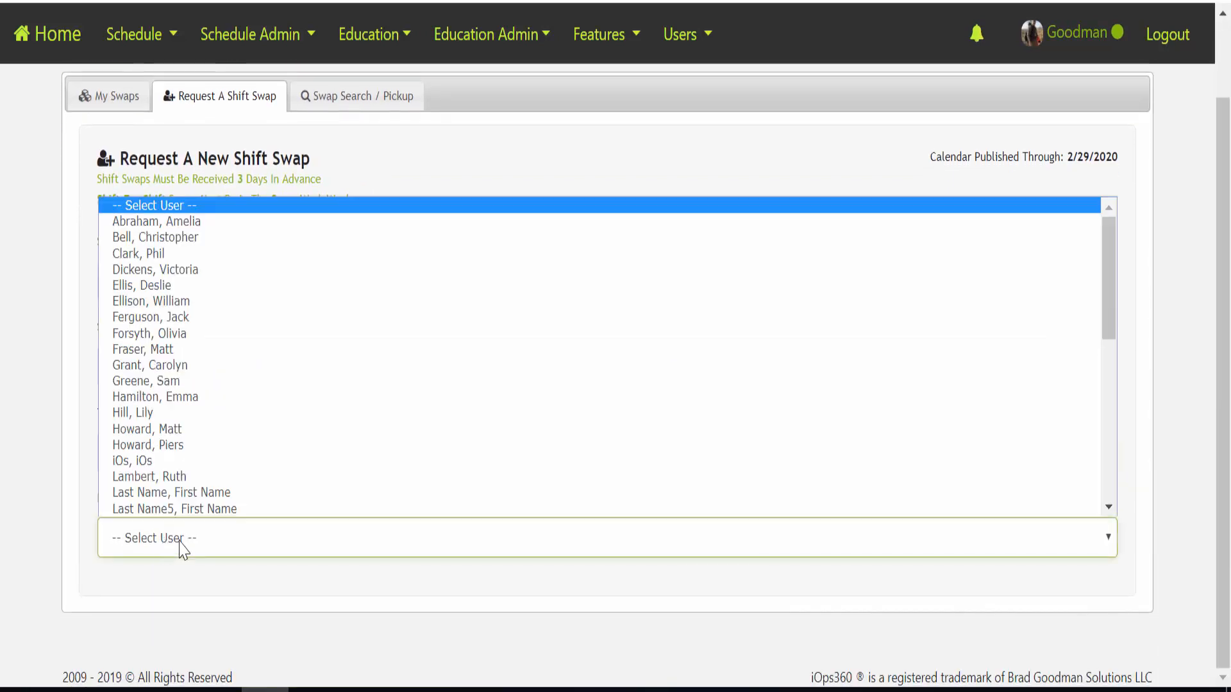
pyautogui.click(152, 416)
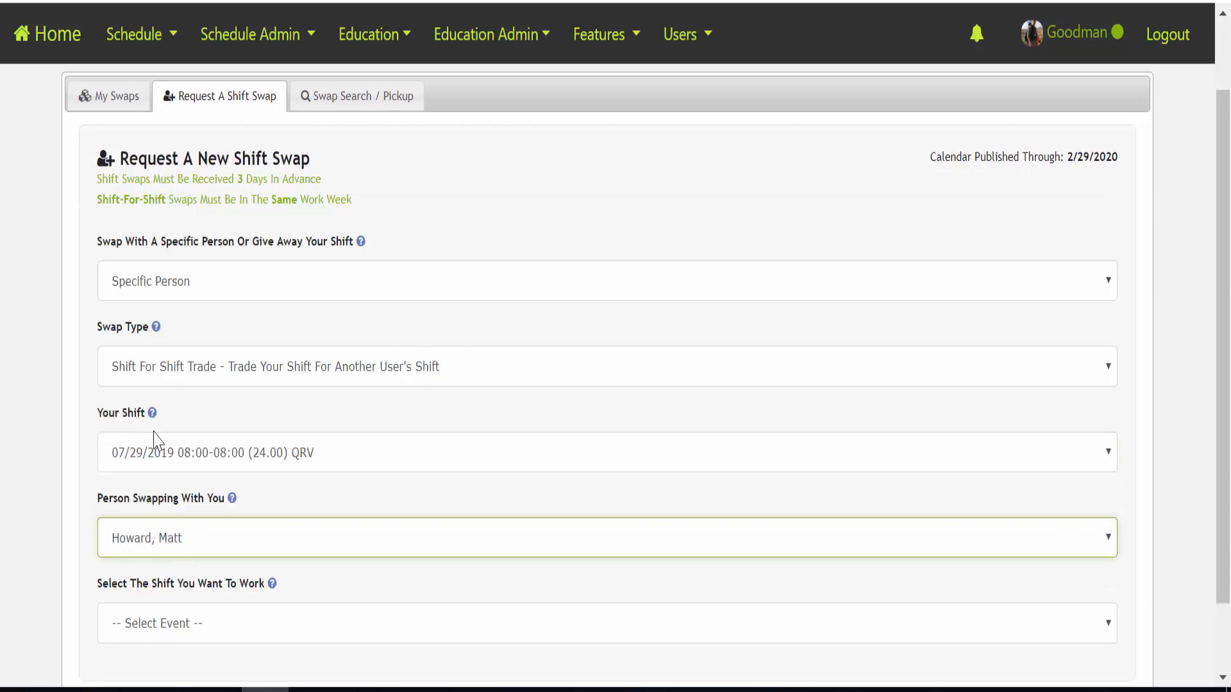
pyautogui.scroll(-2, 190, 561)
pyautogui.click(182, 548)
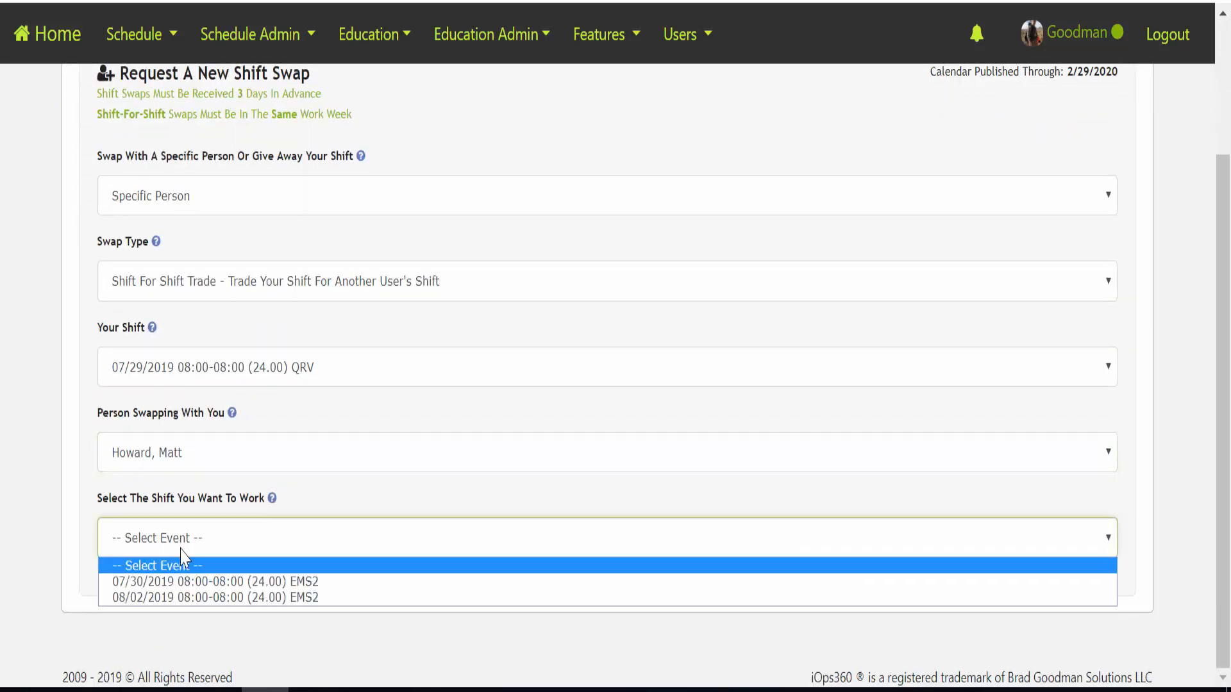
pyautogui.click(191, 583)
pyautogui.scroll(-2, 242, 546)
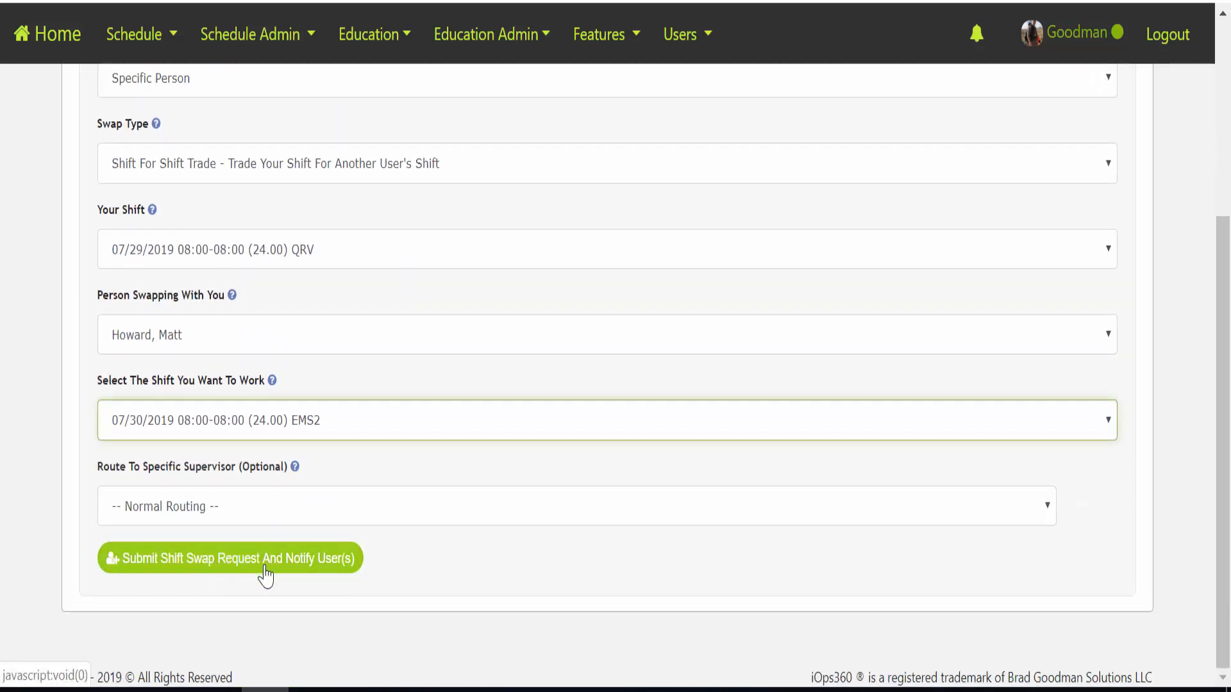
pyautogui.click(341, 577)
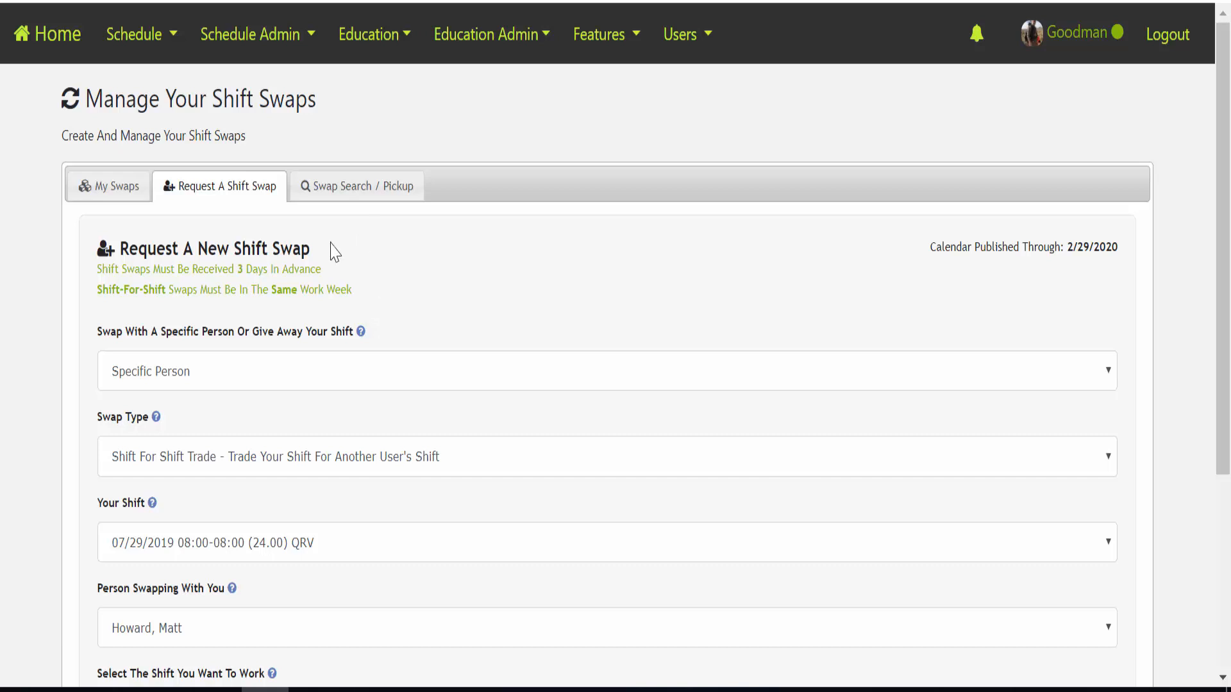
# Open the Schedule section's list of pages from the shift swap request.
pyautogui.click(133, 33)
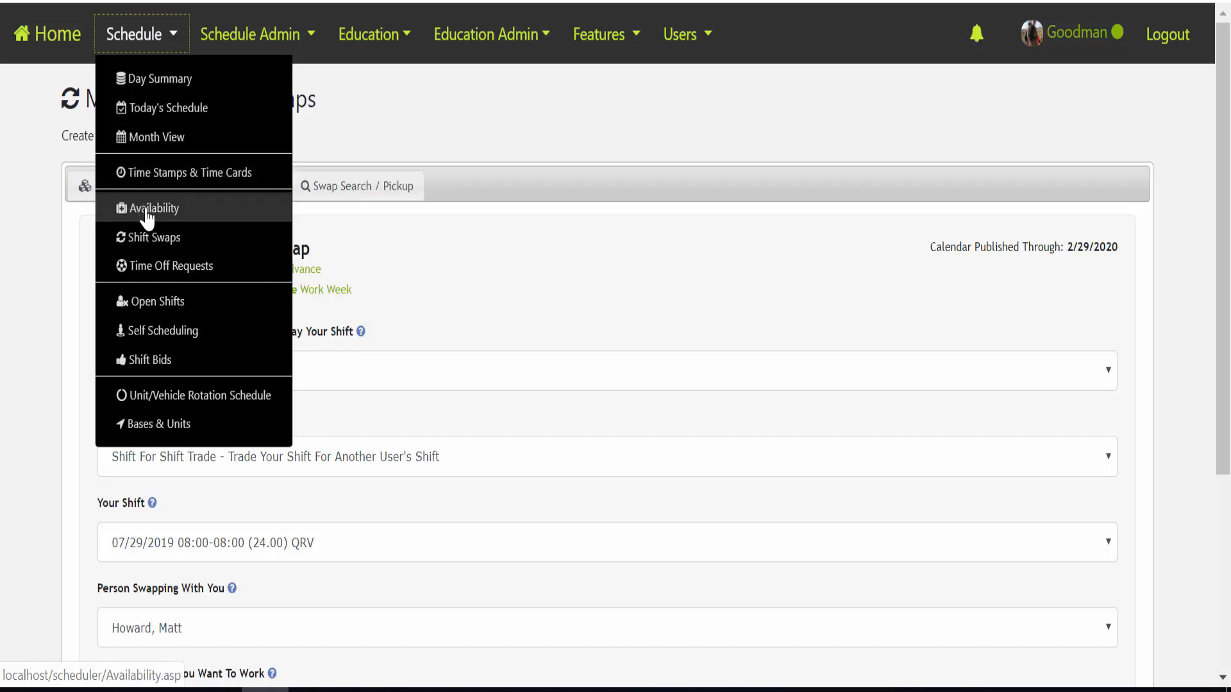